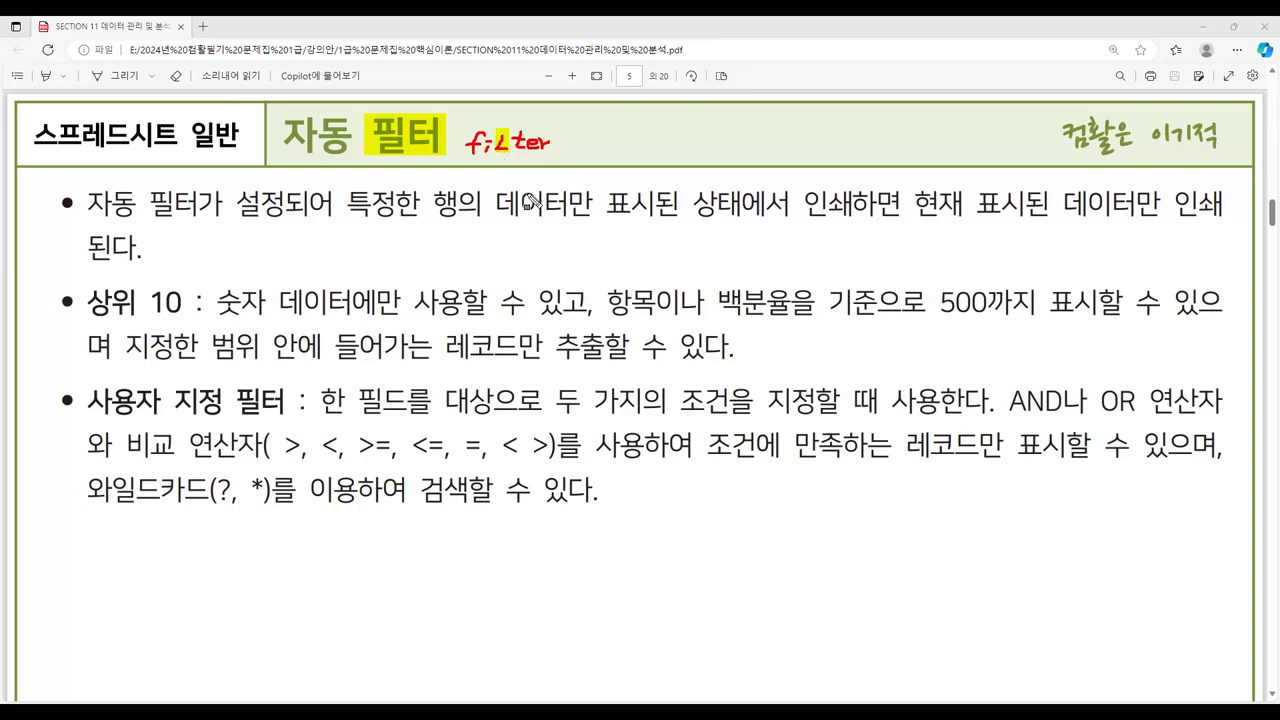
Step: Handwrite "Ctrl+Shift+L" in red beside the slide heading, highlight it in yellow and frame it with a red rectangle
mouse_move(597, 147)
left_mouse_down()
mouse_move(592, 161)
mouse_move(606, 163)
mouse_move(674, 151)
mouse_move(660, 170)
mouse_move(755, 160)
left_mouse_up()
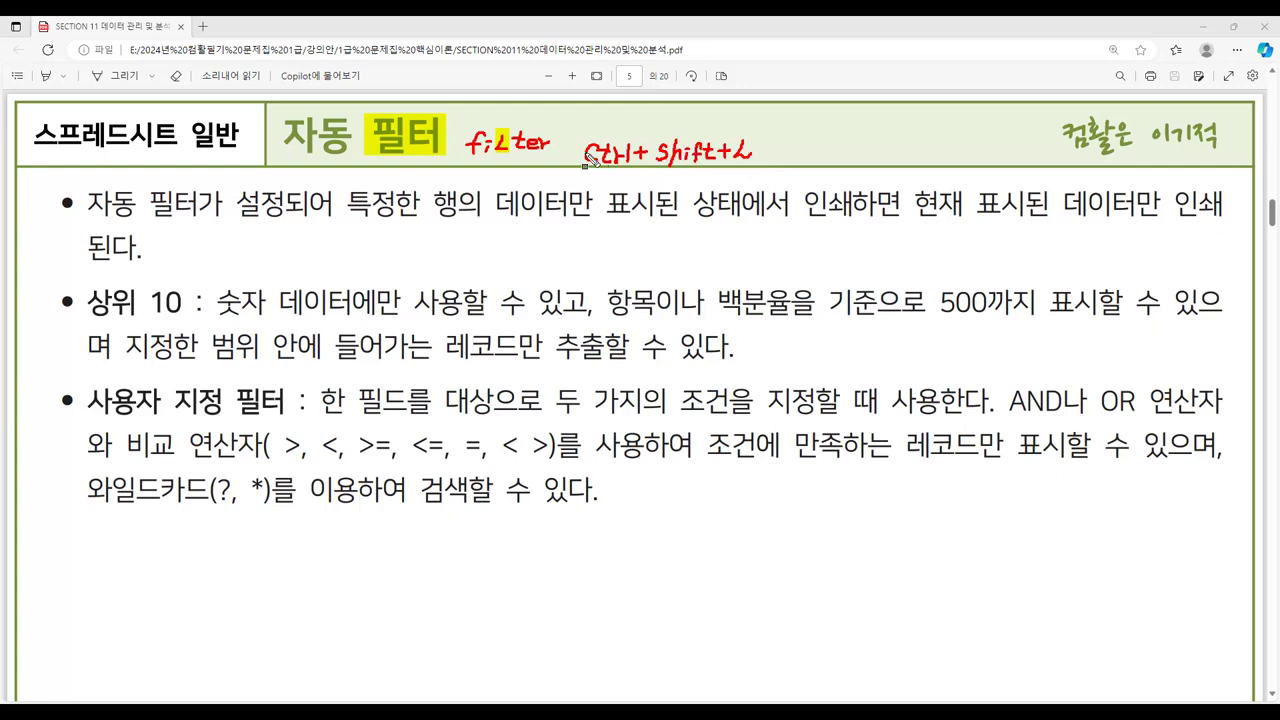
mouse_move(578, 150)
left_mouse_down()
mouse_move(695, 178)
mouse_move(762, 172)
left_mouse_up()
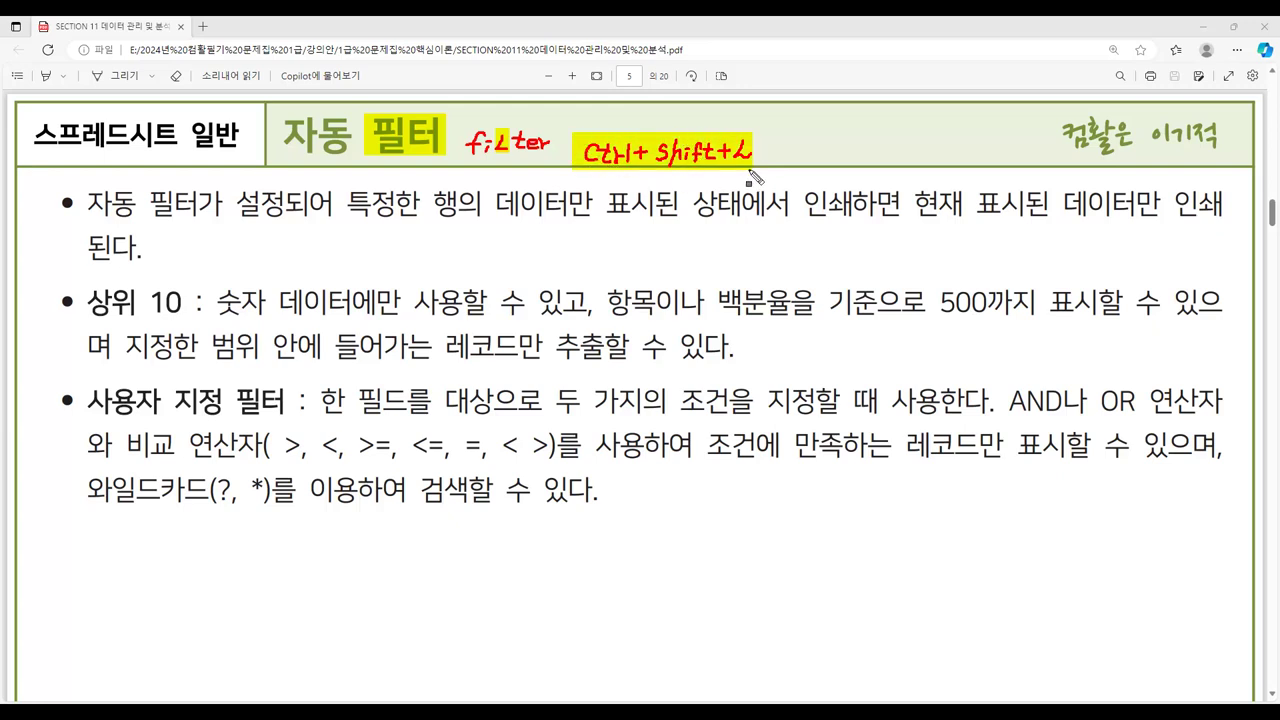
mouse_move(574, 134)
left_mouse_down()
mouse_move(664, 168)
mouse_move(757, 165)
left_mouse_up()
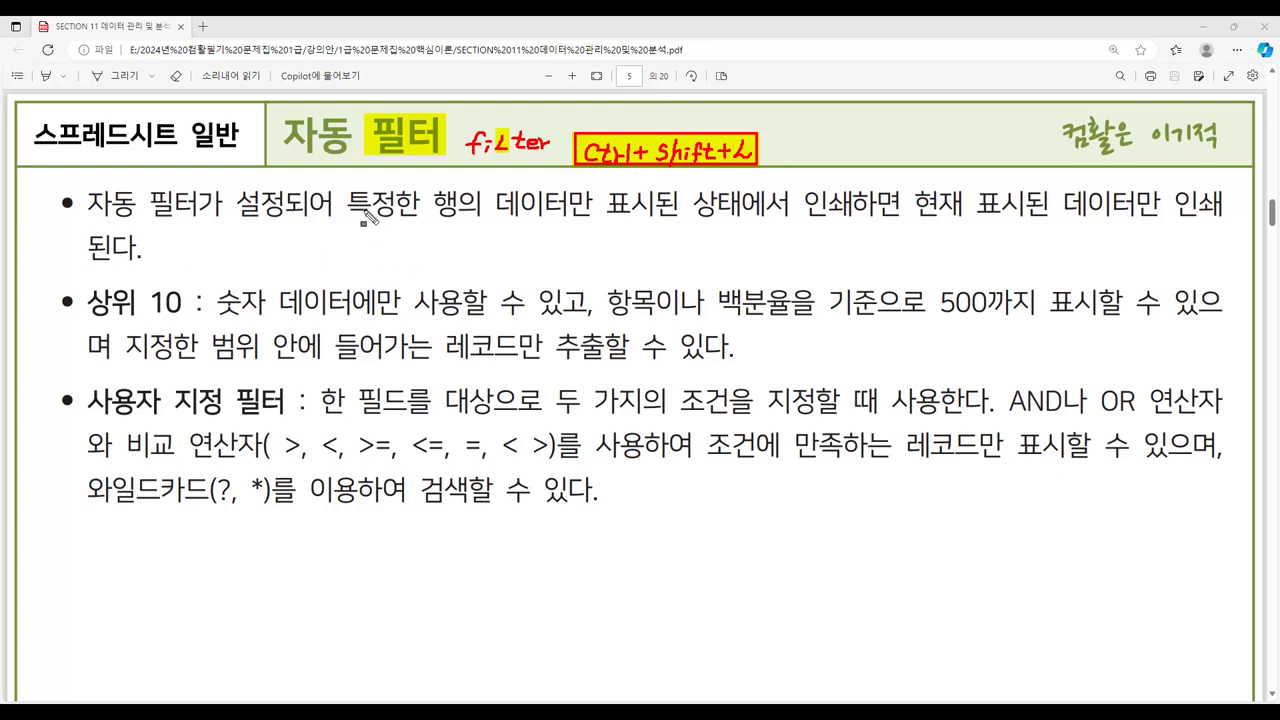
Step: Highlight in yellow "특정한 행의 데이터만 표시된 상태", "현재 표시된 데이터만 인쇄된다", and the terms "상위 10" and "사용자 지정 필터"
left_click_drag(350, 204, 742, 220)
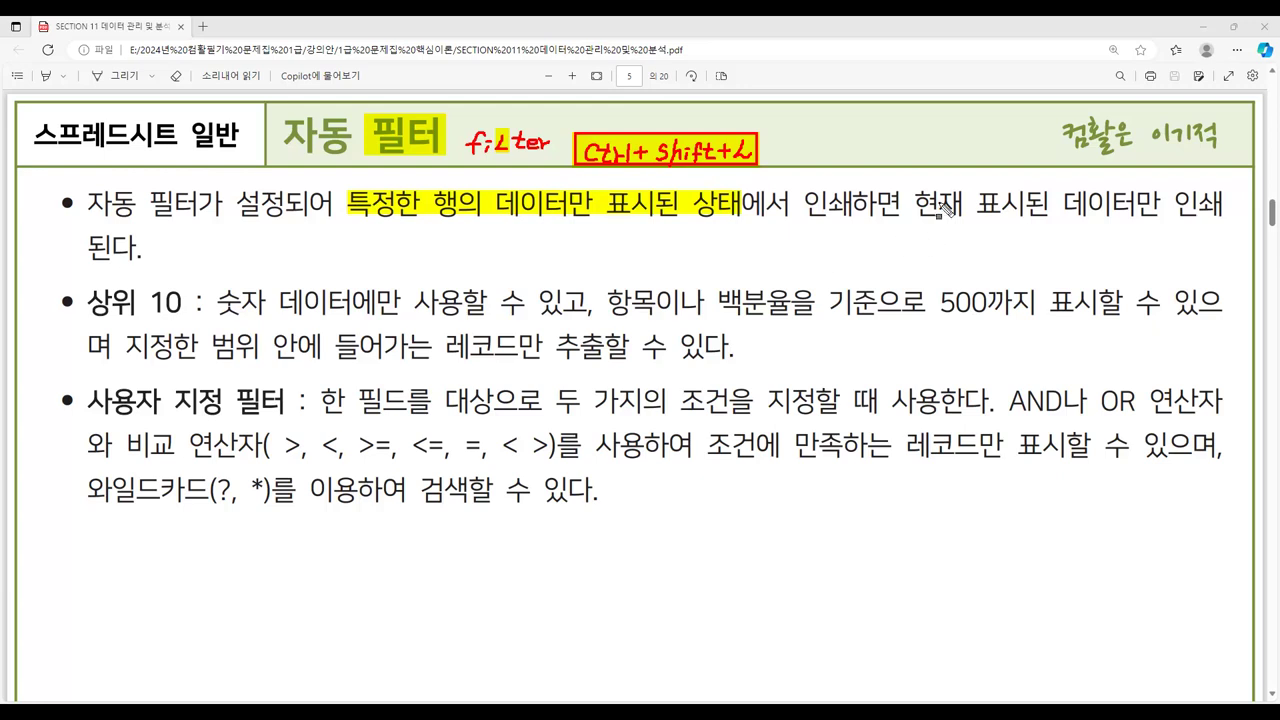
left_click_drag(918, 204, 1200, 222)
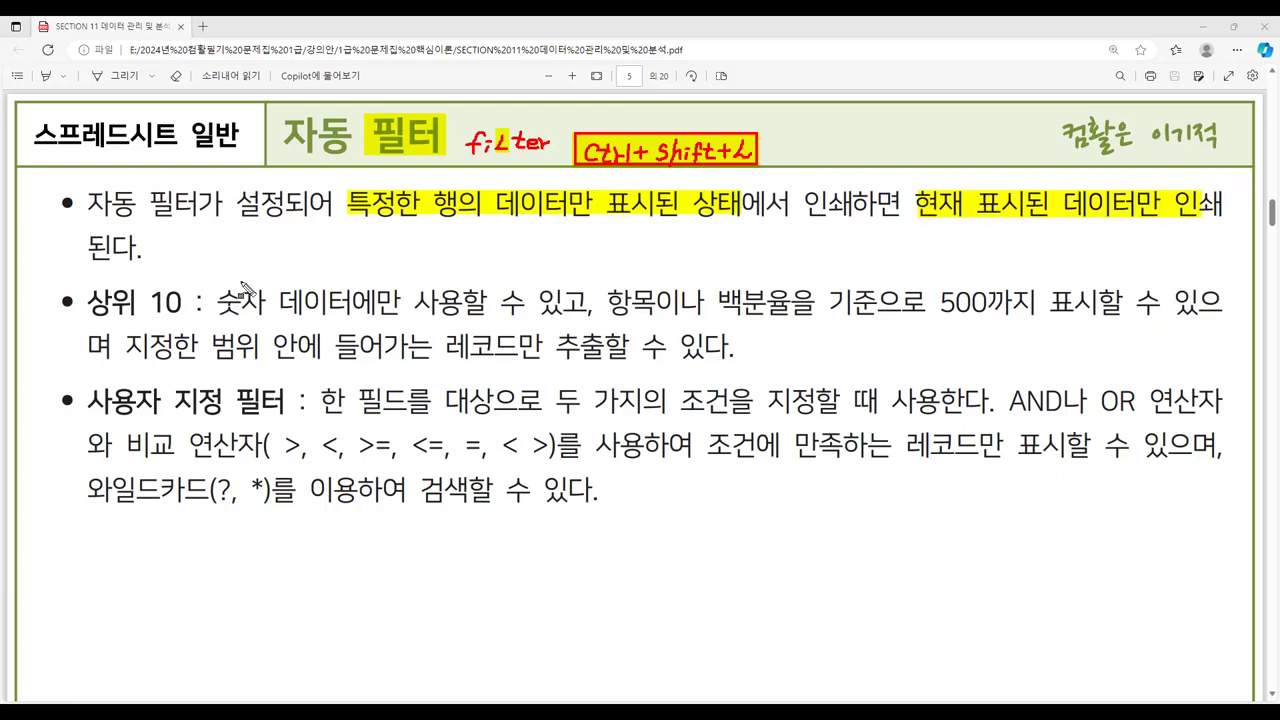
left_click_drag(90, 242, 140, 250)
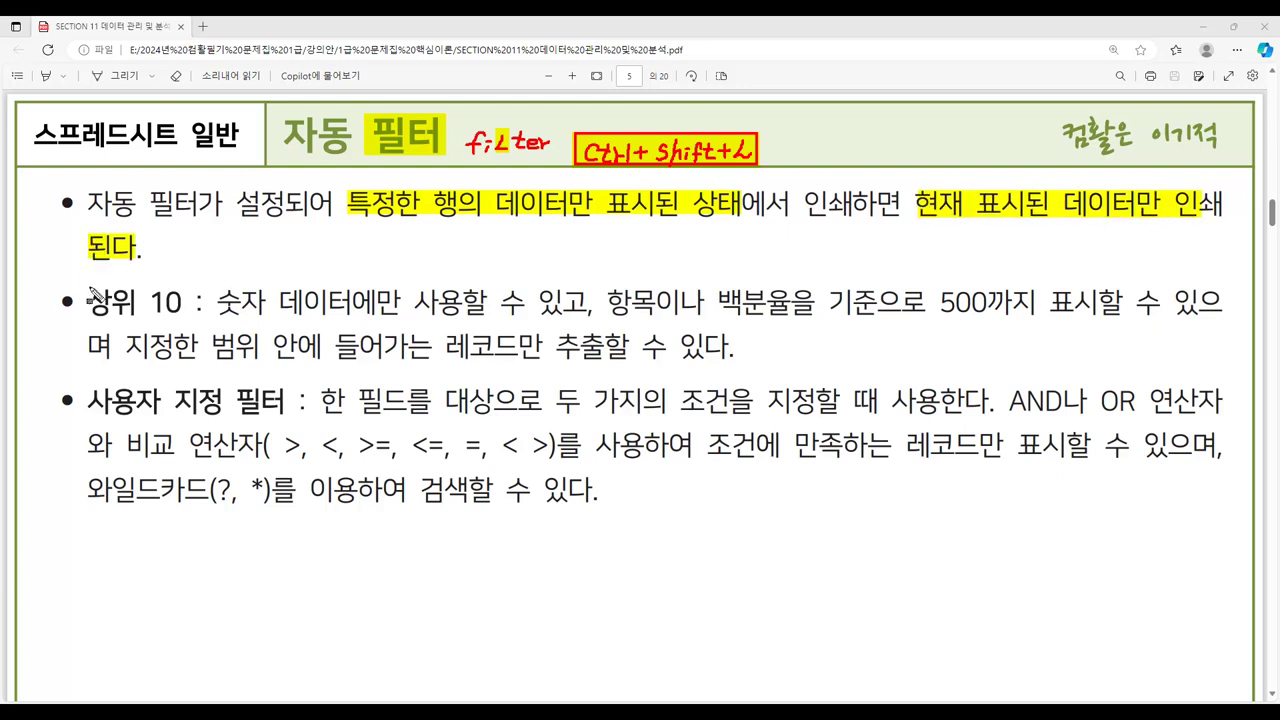
left_click_drag(92, 300, 182, 316)
left_click_drag(90, 414, 272, 420)
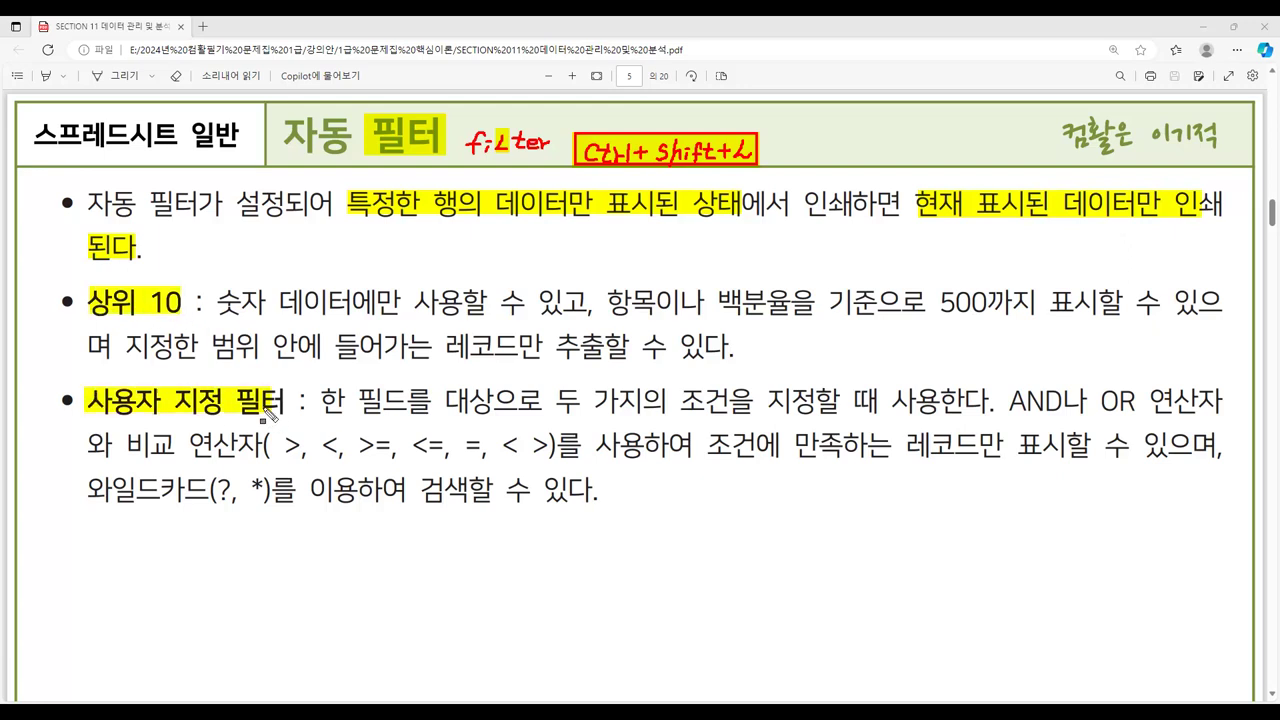
Step: Leave the annotation mode, switch to the Excel workbook and turn on AutoFilter for the score table
key("Escape")
key("alt+Tab")
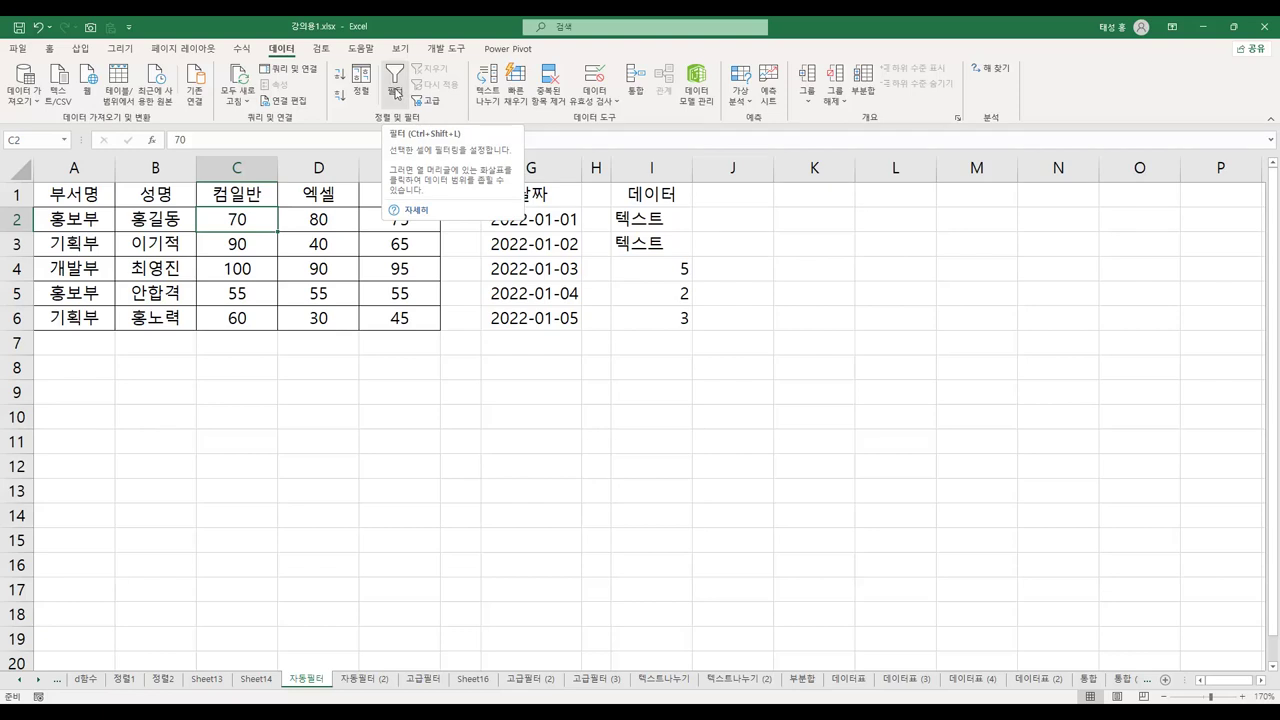
left_click(396, 93)
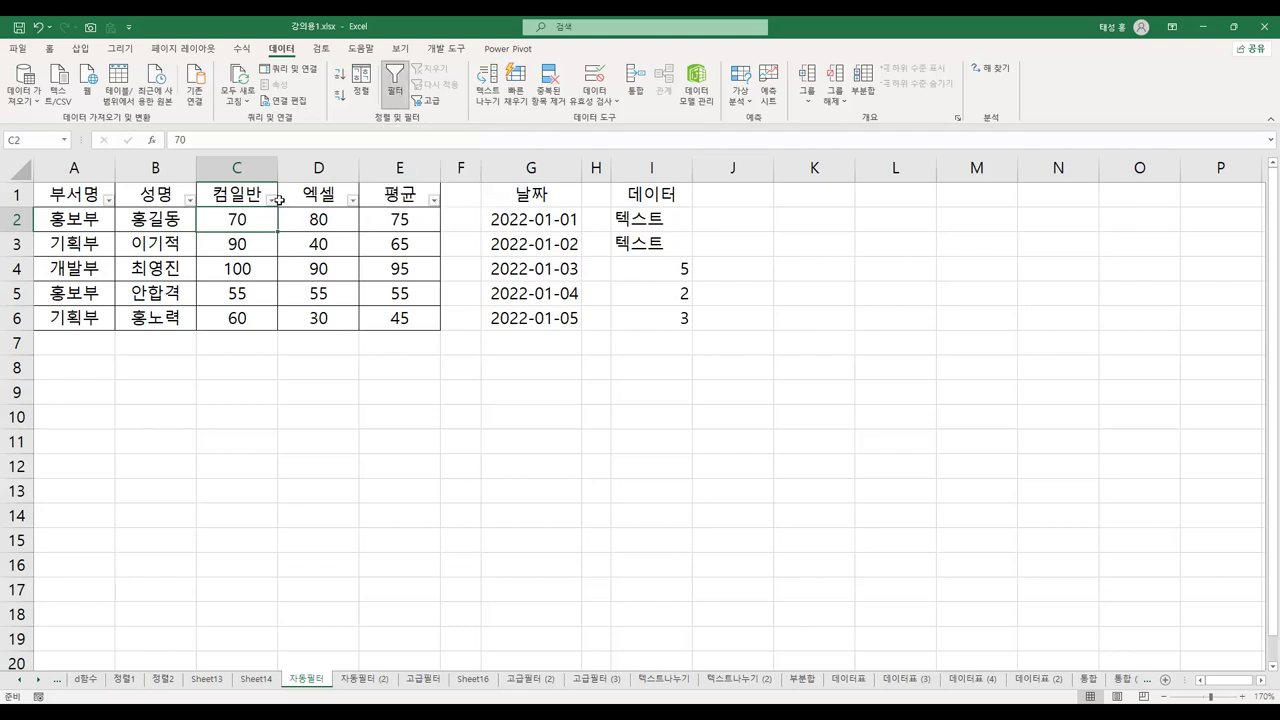
Step: Sort the score table by 부서명 in ascending order and finally in descending order
left_click(108, 201)
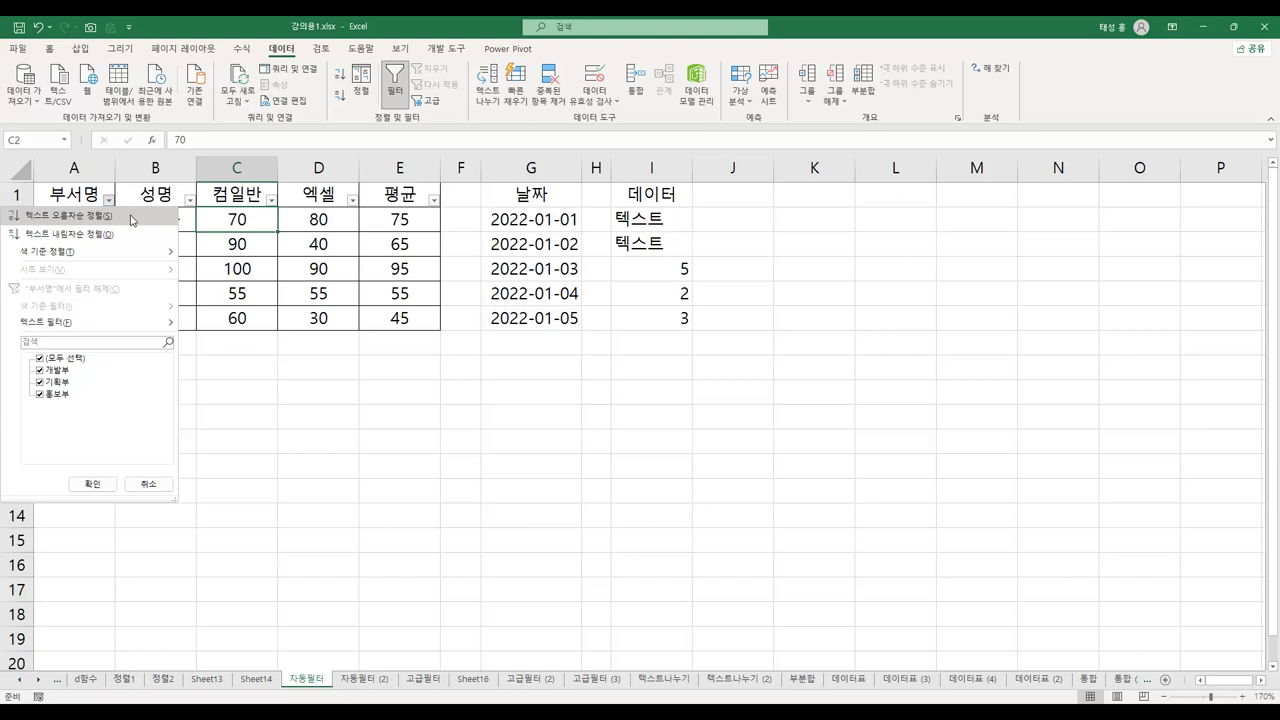
left_click(115, 215)
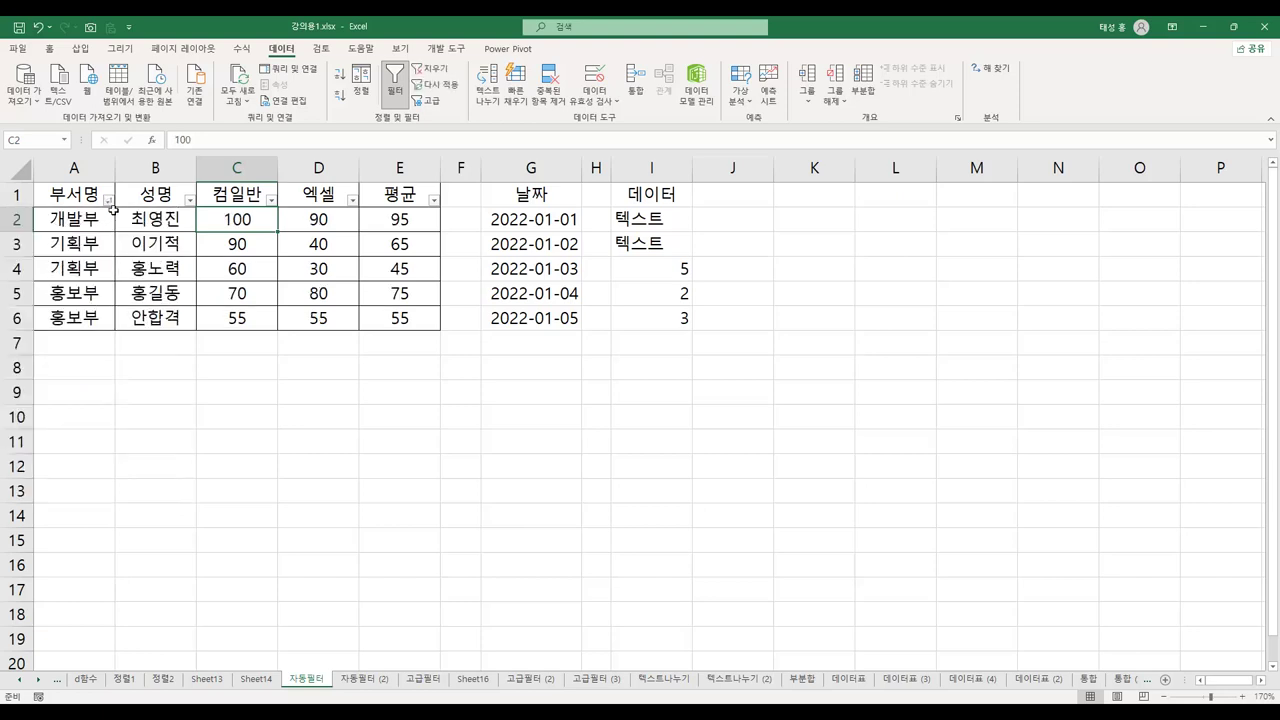
left_click(108, 201)
left_click(108, 234)
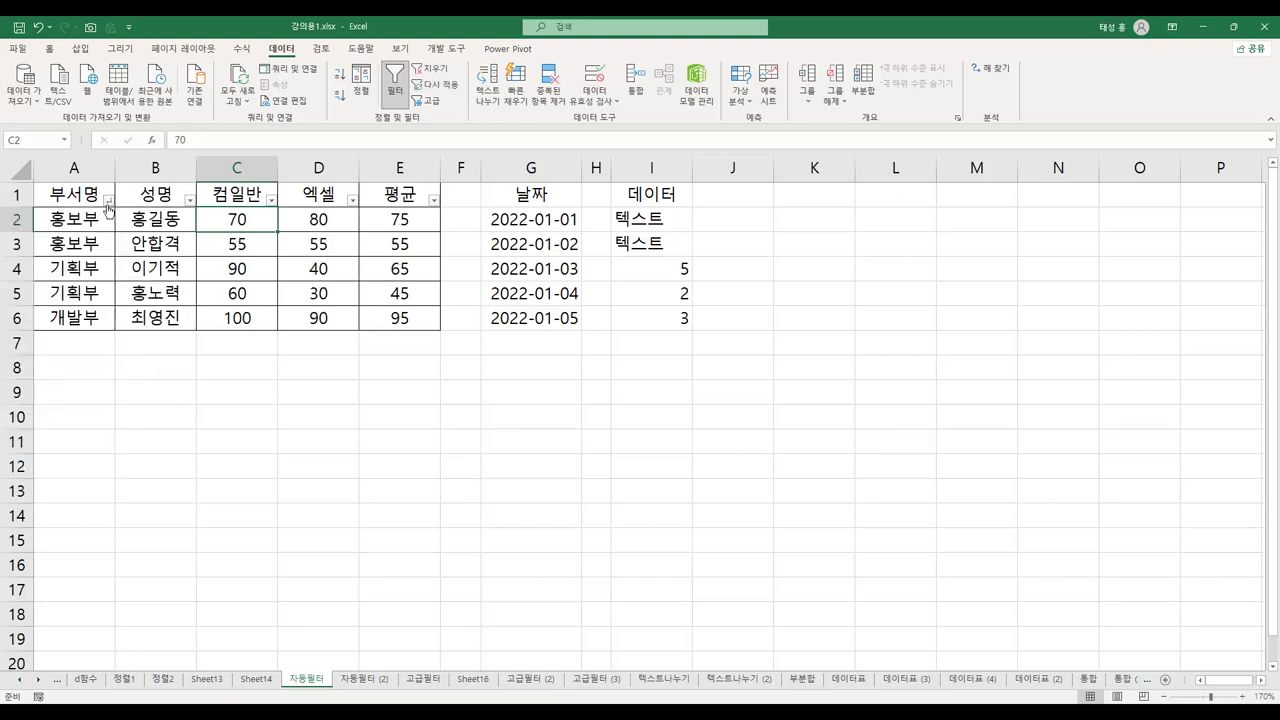
Step: Filter 부서명 with a text filter for values equal to 홍보부, and clear that filter
left_click(111, 201)
mouse_move(83, 257)
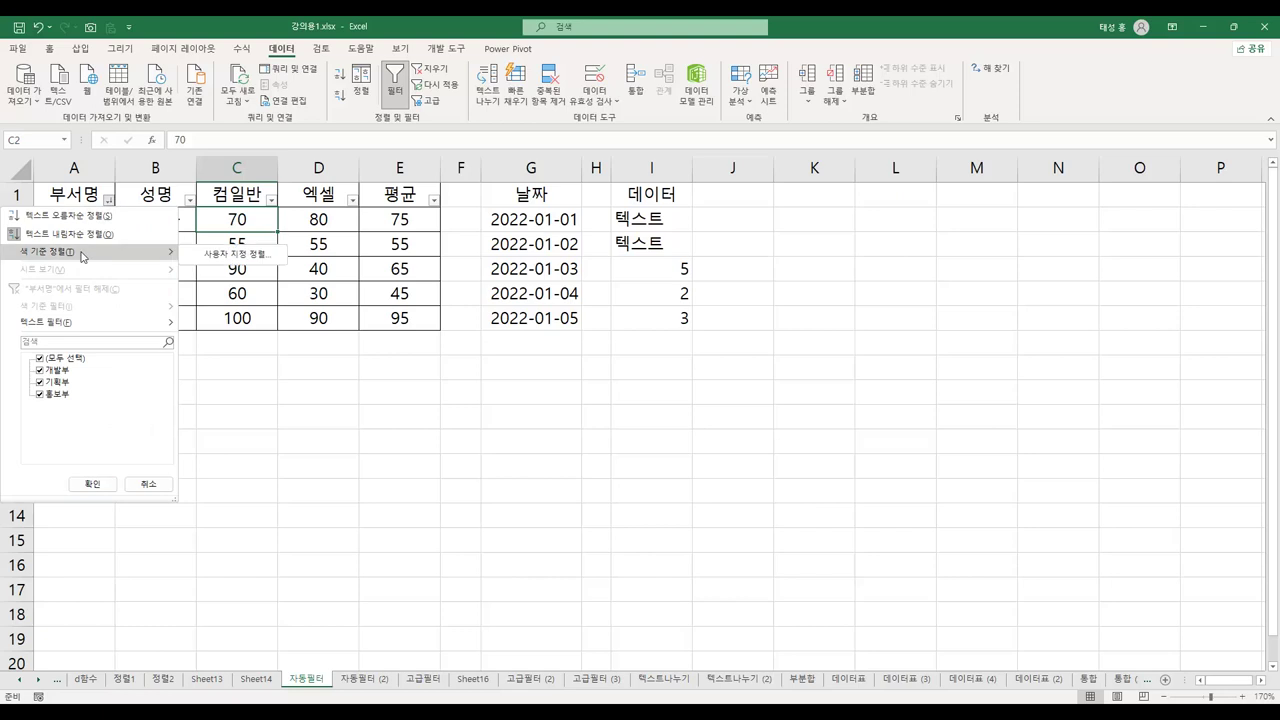
mouse_move(73, 327)
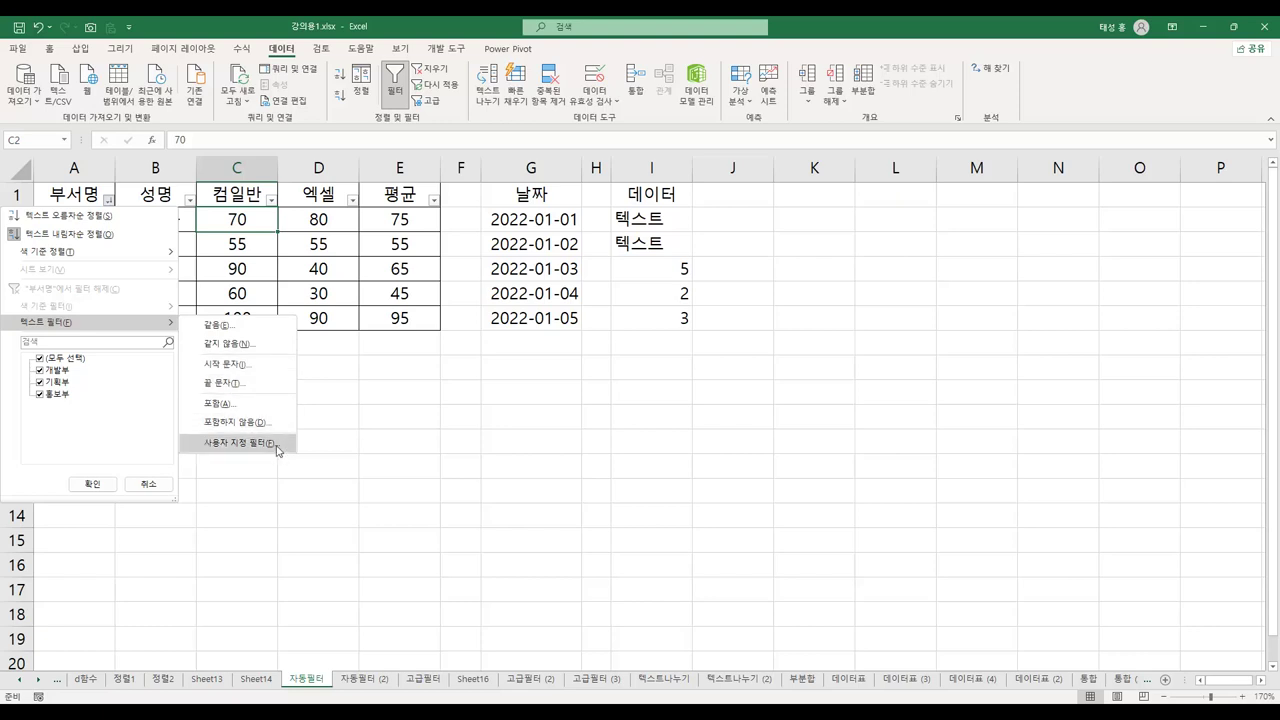
left_click(250, 330)
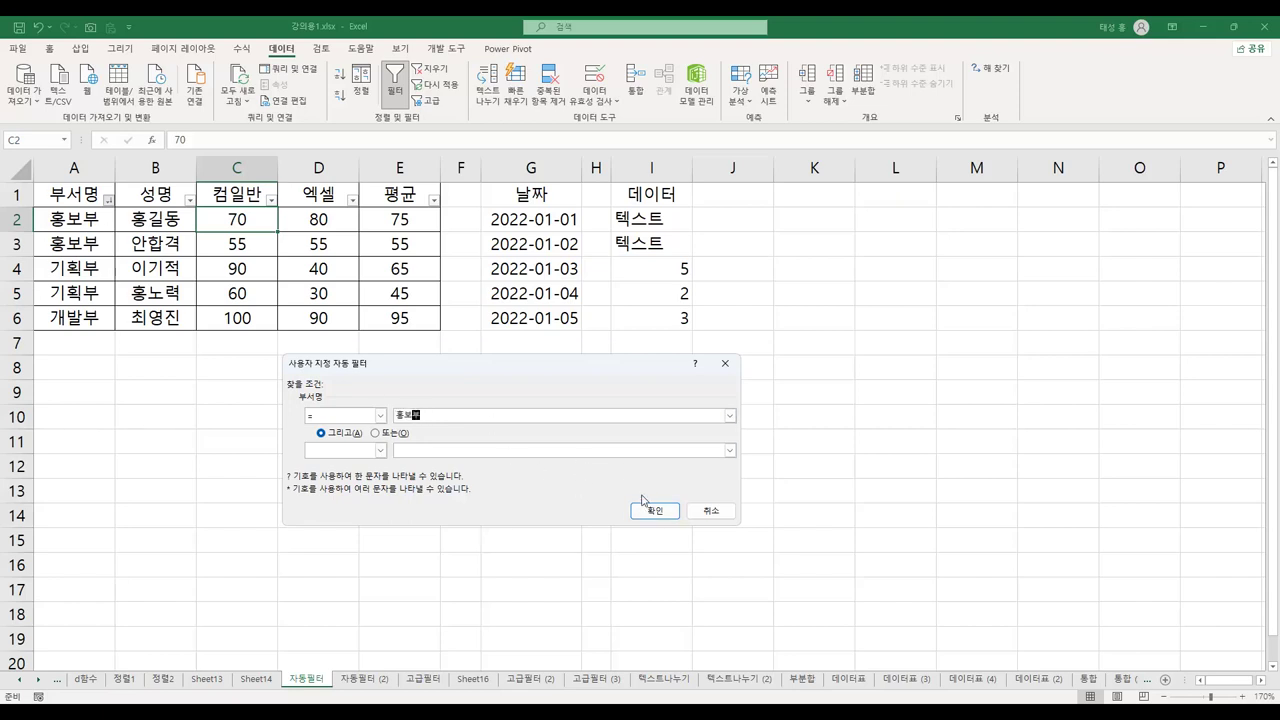
left_click(652, 510)
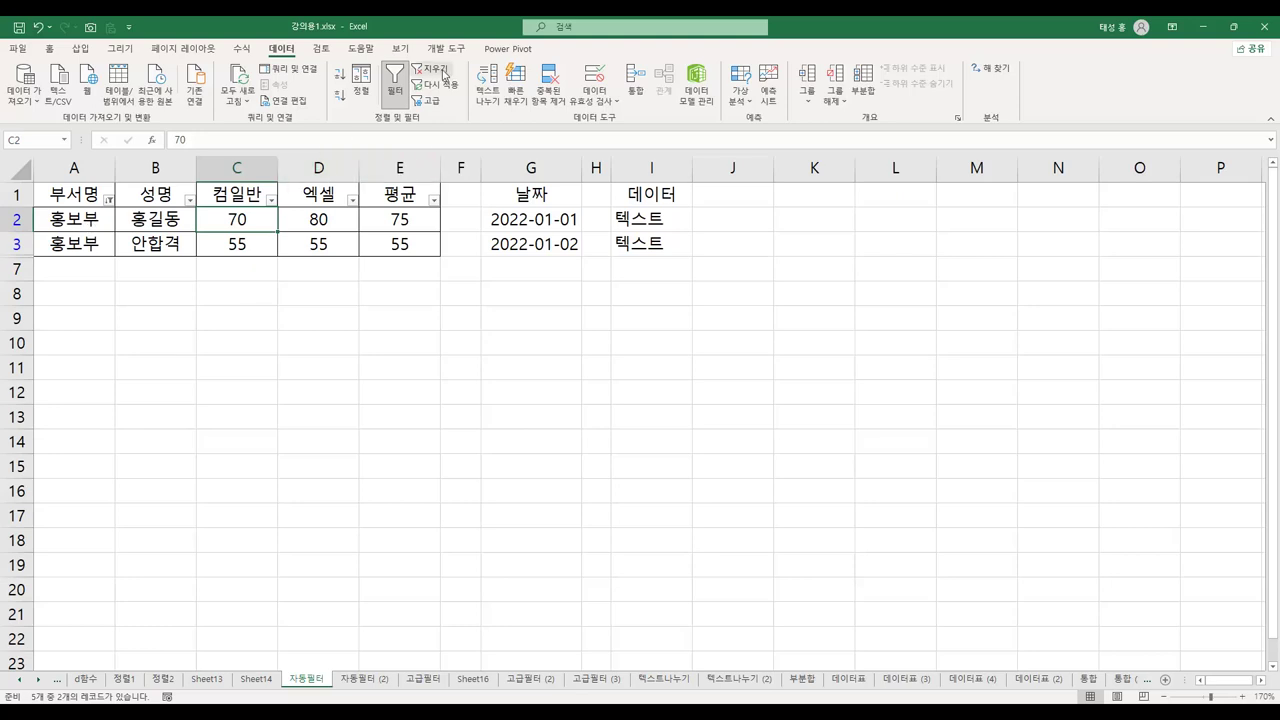
left_click(437, 69)
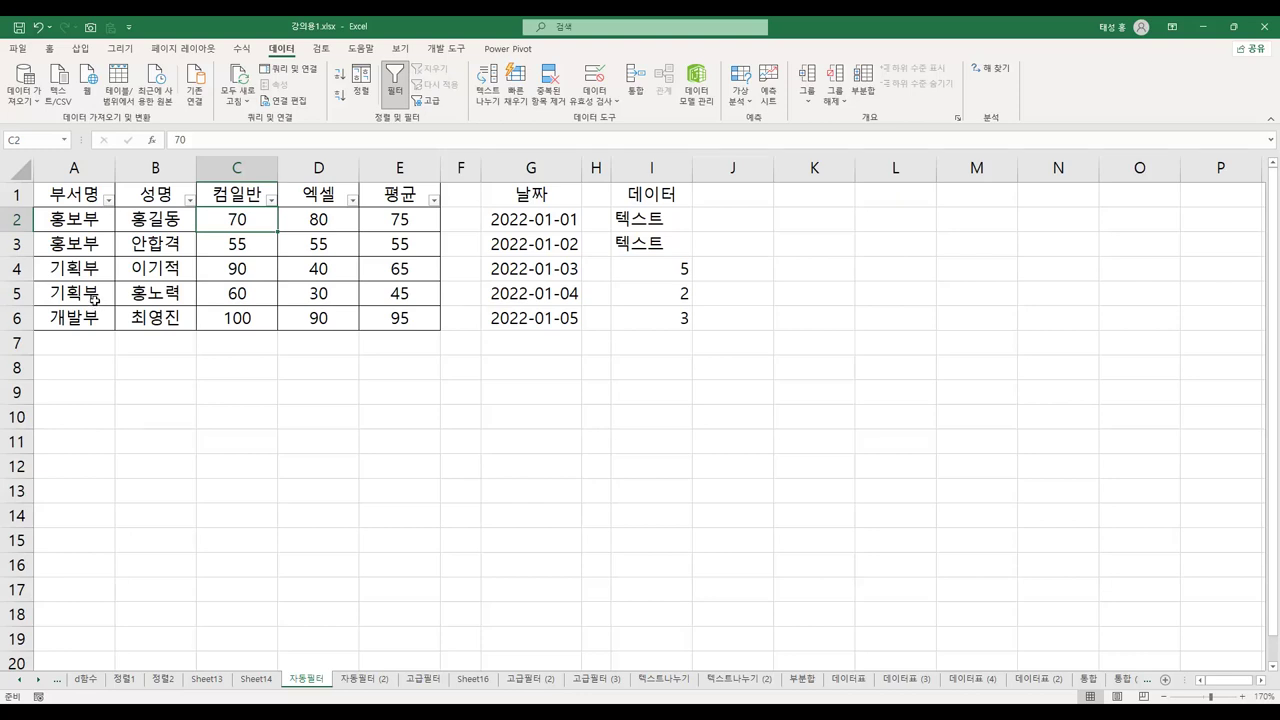
Step: Look at the text filter options of the 성명 column and filter 컴일반 for values greater than or equal to 80
left_click(191, 201)
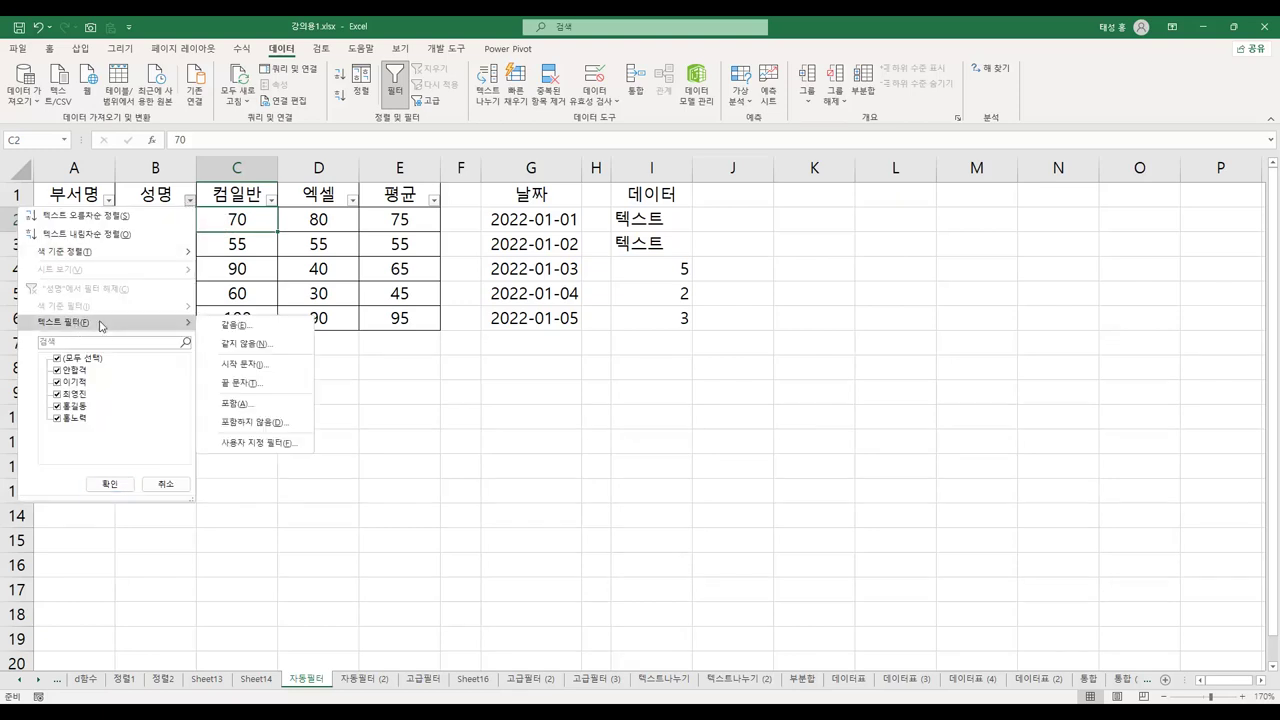
left_click(244, 216)
left_click(271, 201)
mouse_move(157, 329)
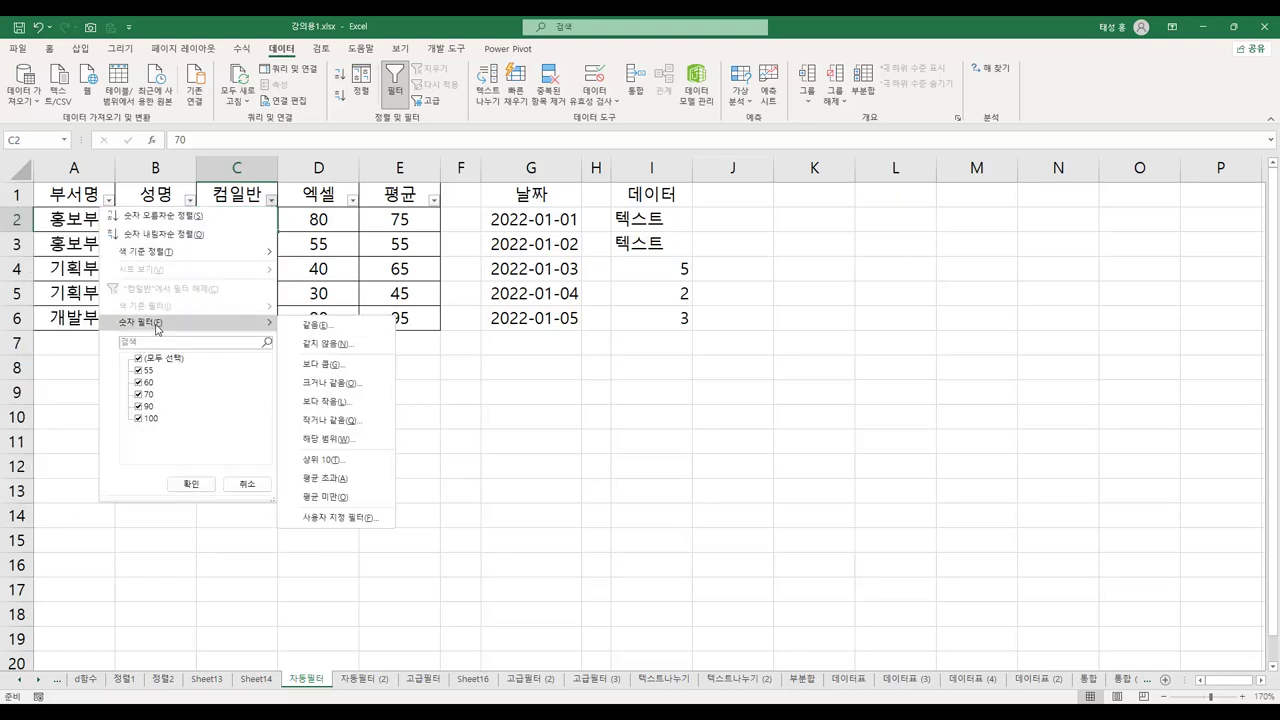
left_click(354, 388)
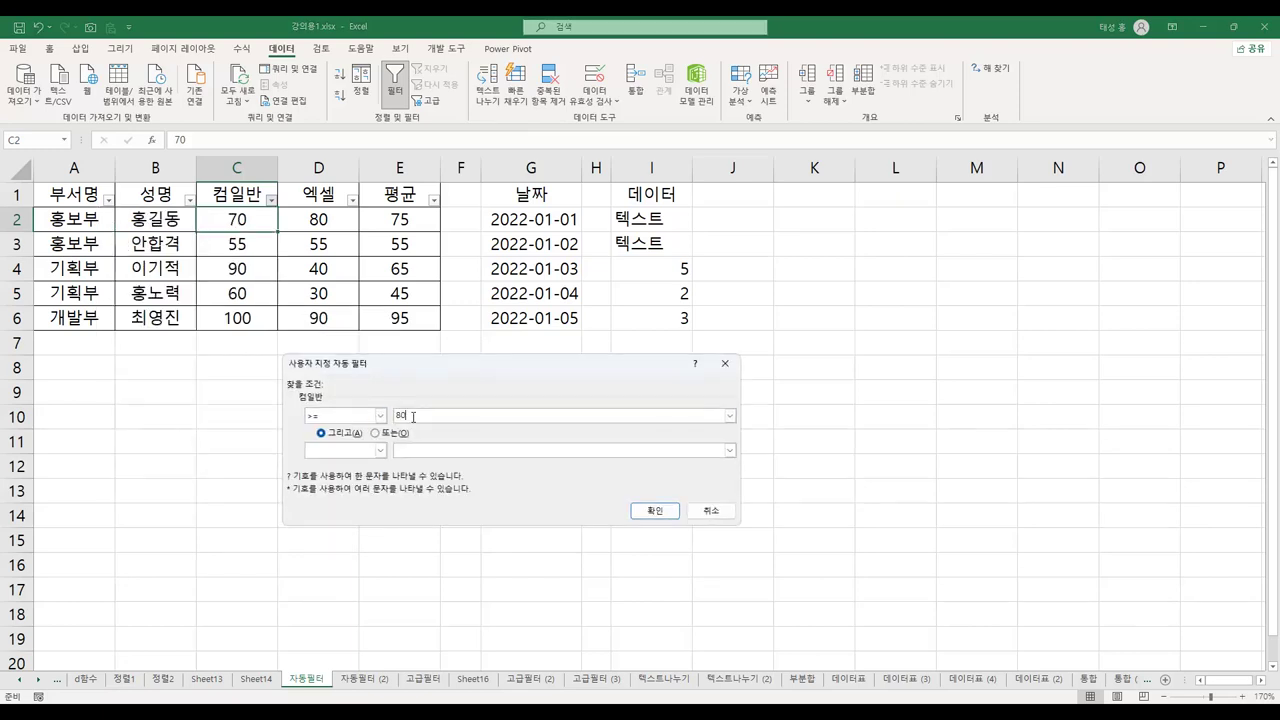
left_click(655, 510)
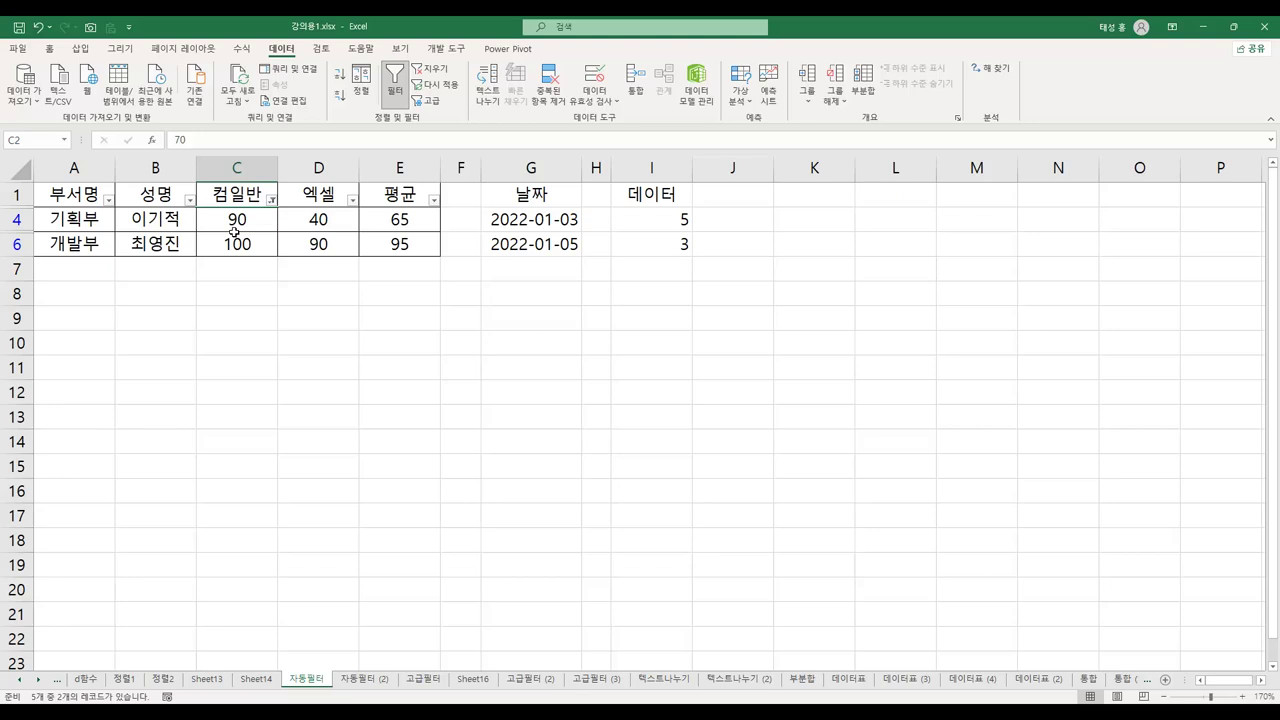
Step: Move the AutoFilter from the score table to the 날짜 column and look through its date filter options
key("ctrl+shift+l")
left_click(535, 198)
left_click(395, 85)
left_click(576, 201)
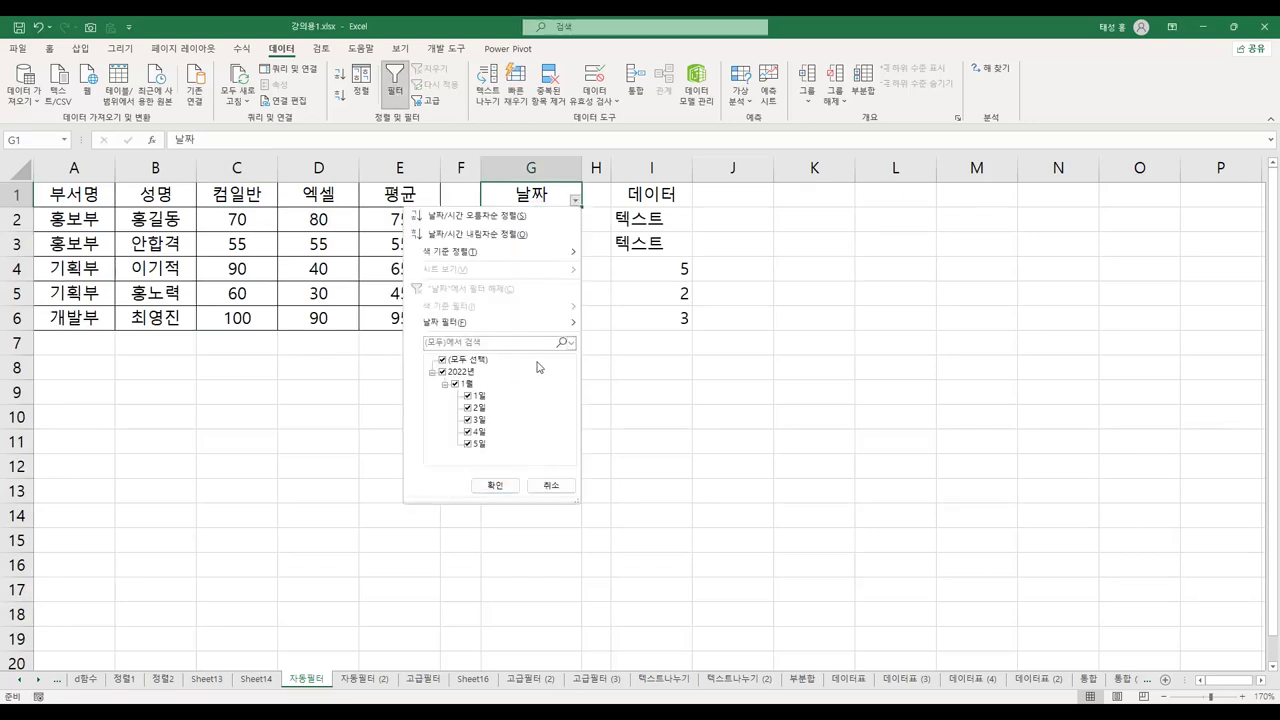
mouse_move(502, 330)
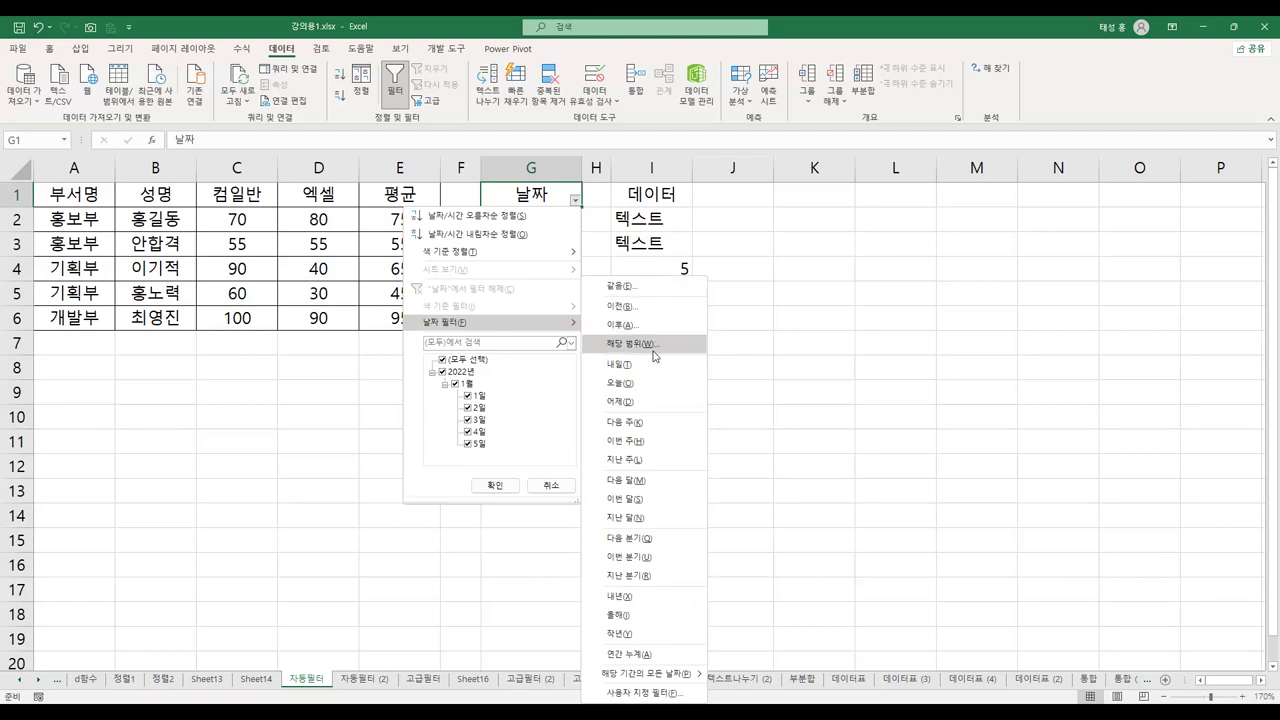
mouse_move(590, 372)
left_mouse_down()
mouse_move(604, 362)
mouse_move(634, 409)
mouse_move(612, 440)
mouse_move(652, 466)
mouse_move(643, 528)
mouse_move(652, 522)
mouse_move(662, 590)
mouse_move(606, 634)
mouse_move(657, 648)
left_mouse_up()
key("Escape")
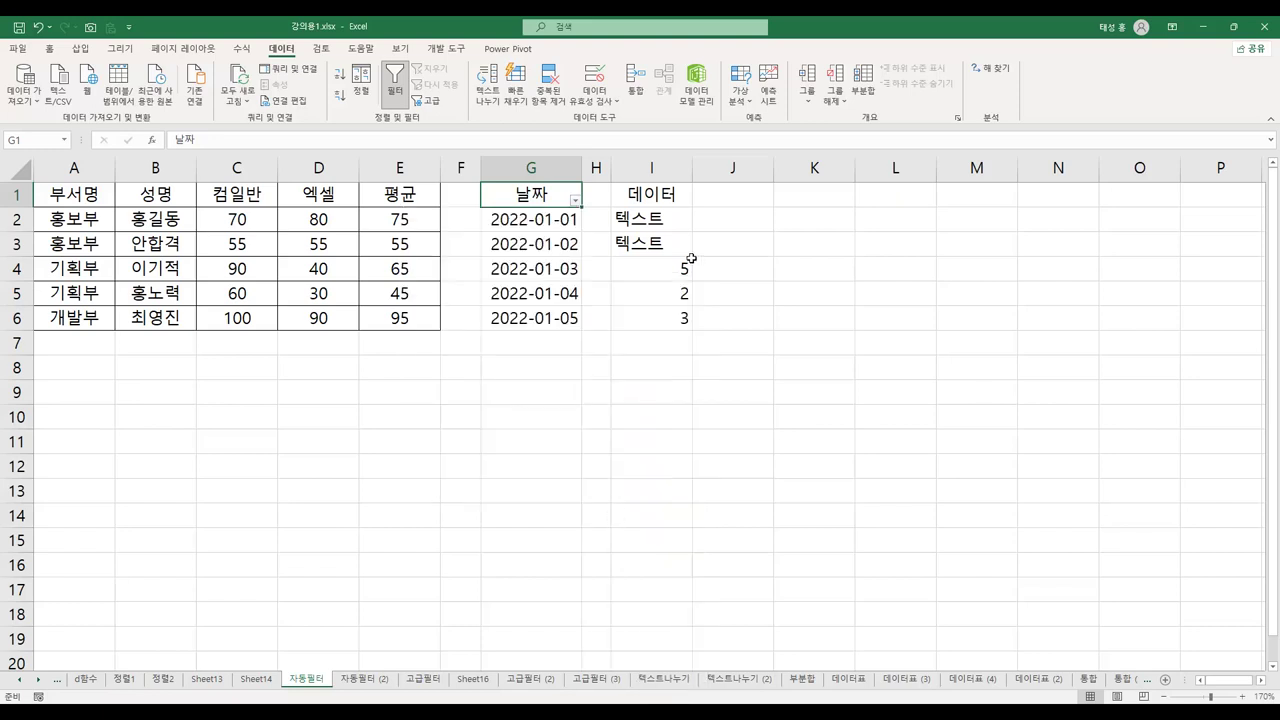
Step: Remove the filter from the 날짜 column and turn on AutoFilter for the 데이터 column
left_click(395, 85)
left_click(668, 198)
left_click(678, 220)
left_click(656, 242)
left_click(694, 268)
left_click(674, 290)
left_click(666, 320)
left_click(656, 200)
left_click(395, 85)
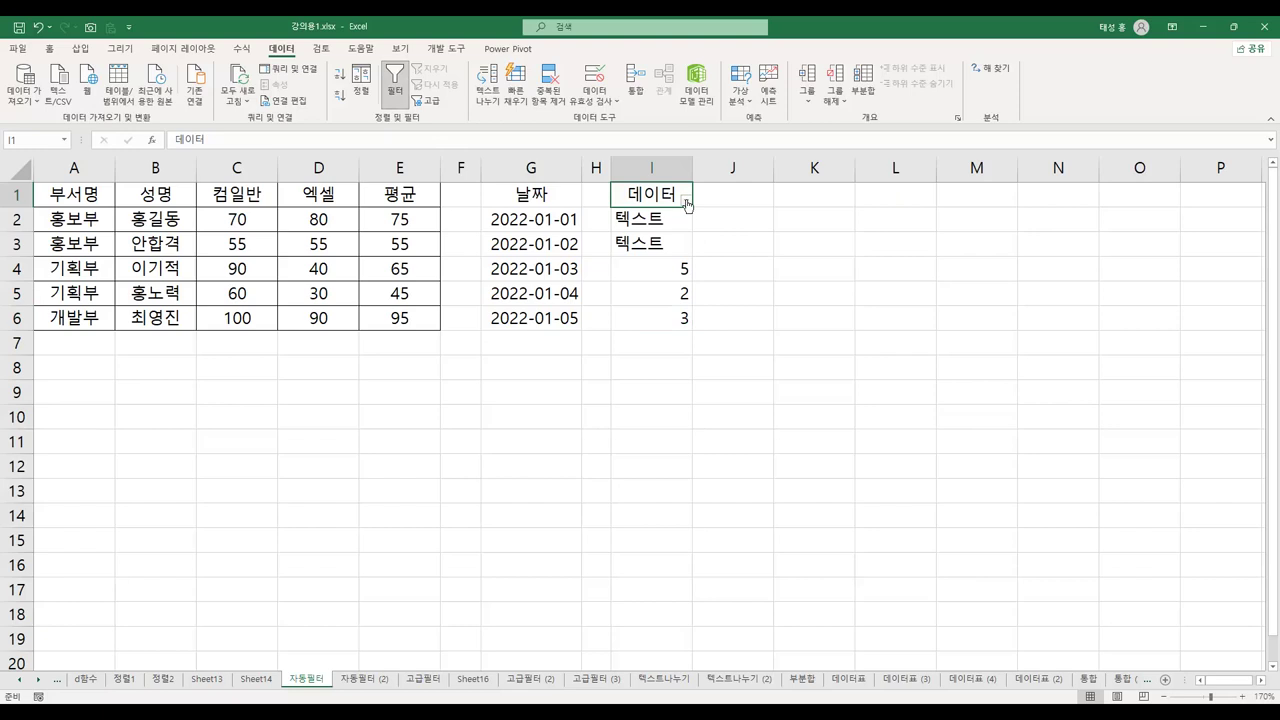
Step: Examine which filter type the 데이터 column offers, and check its text and number cells
left_click(686, 199)
mouse_move(563, 331)
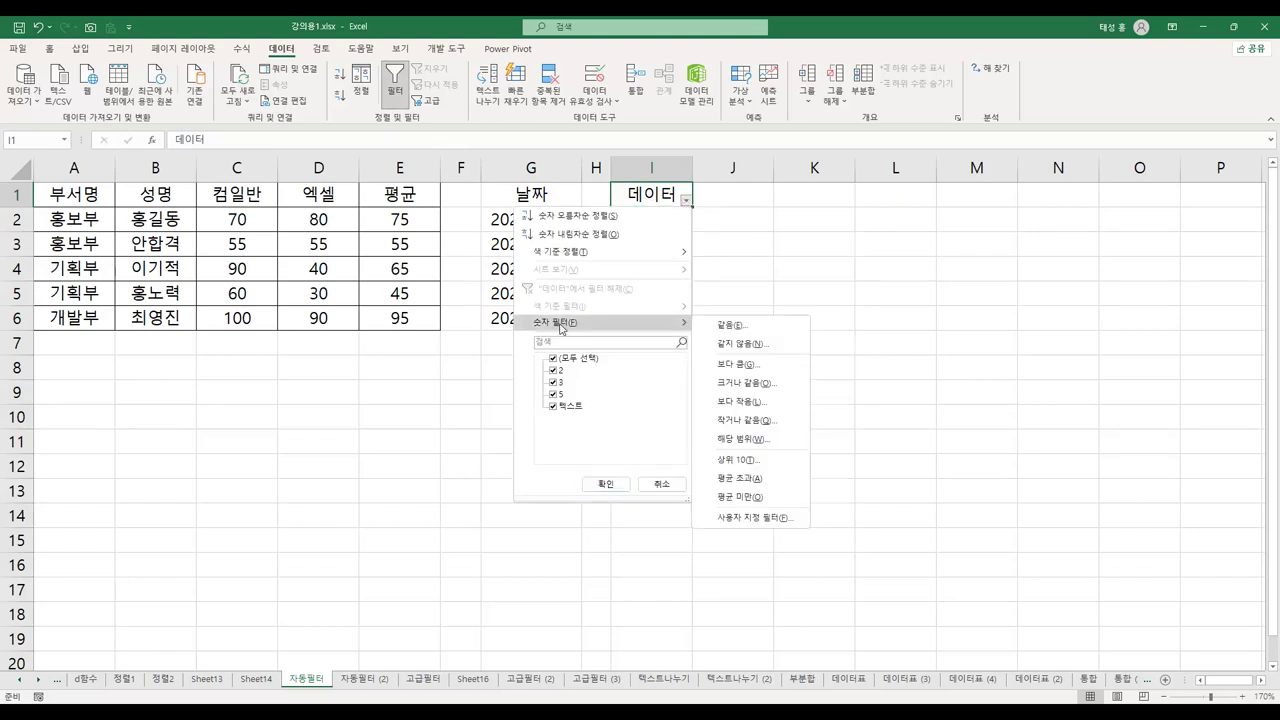
left_click(760, 245)
left_click(660, 224)
left_click(660, 248)
left_click(663, 266)
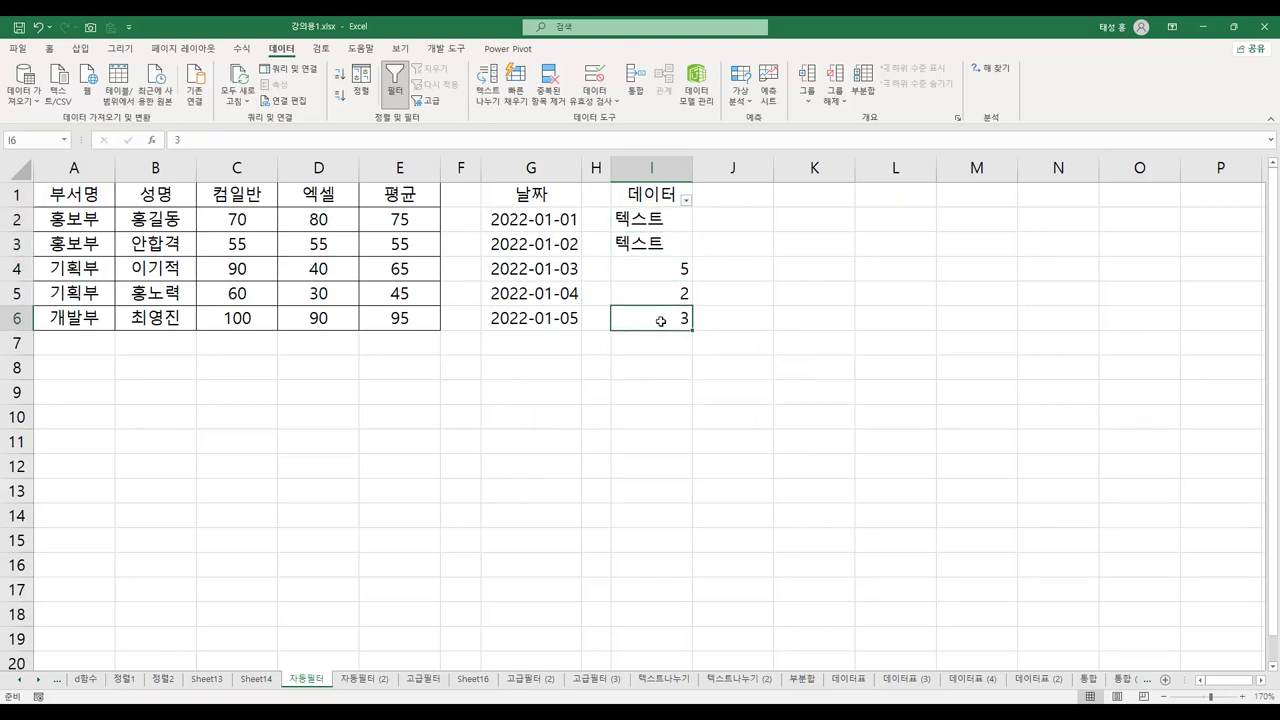
Step: Fill 텍스트 from cell I3 down into I4 and check which filter type the 데이터 column offers
left_click(666, 247)
left_click_drag(692, 257, 694, 270)
key("Up")
key("Down")
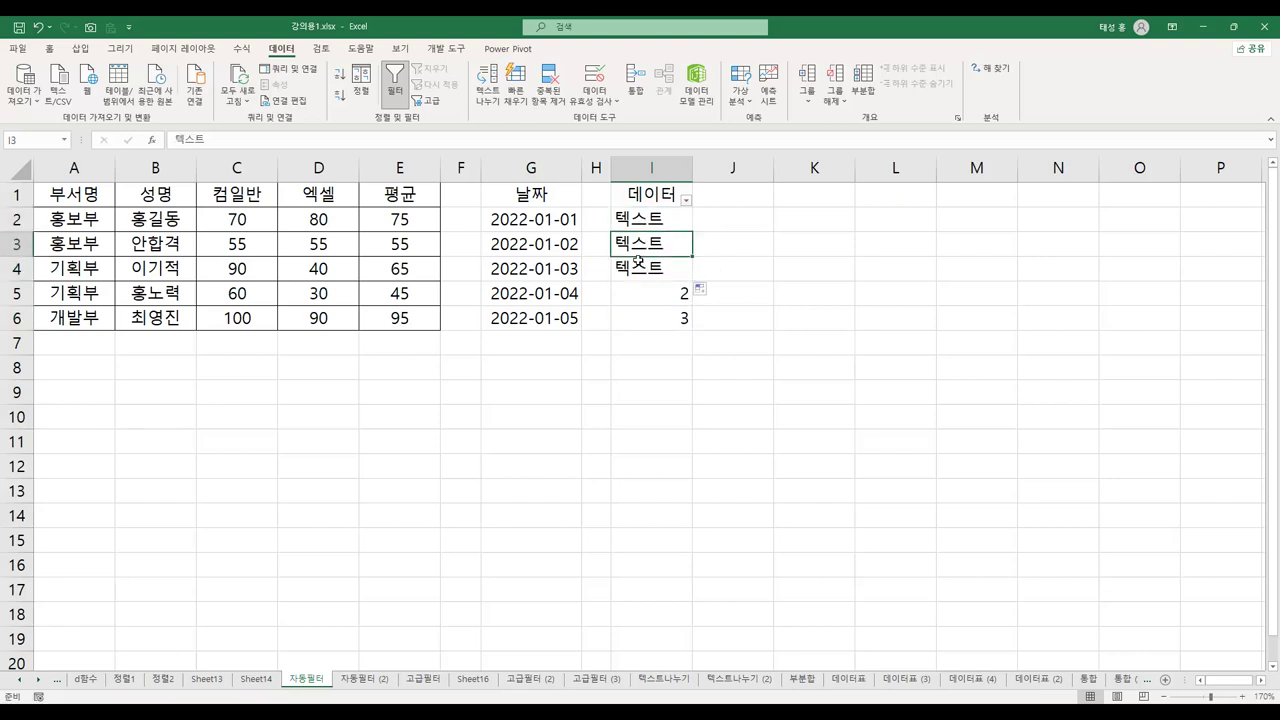
key("Down")
key("Down")
key("Down")
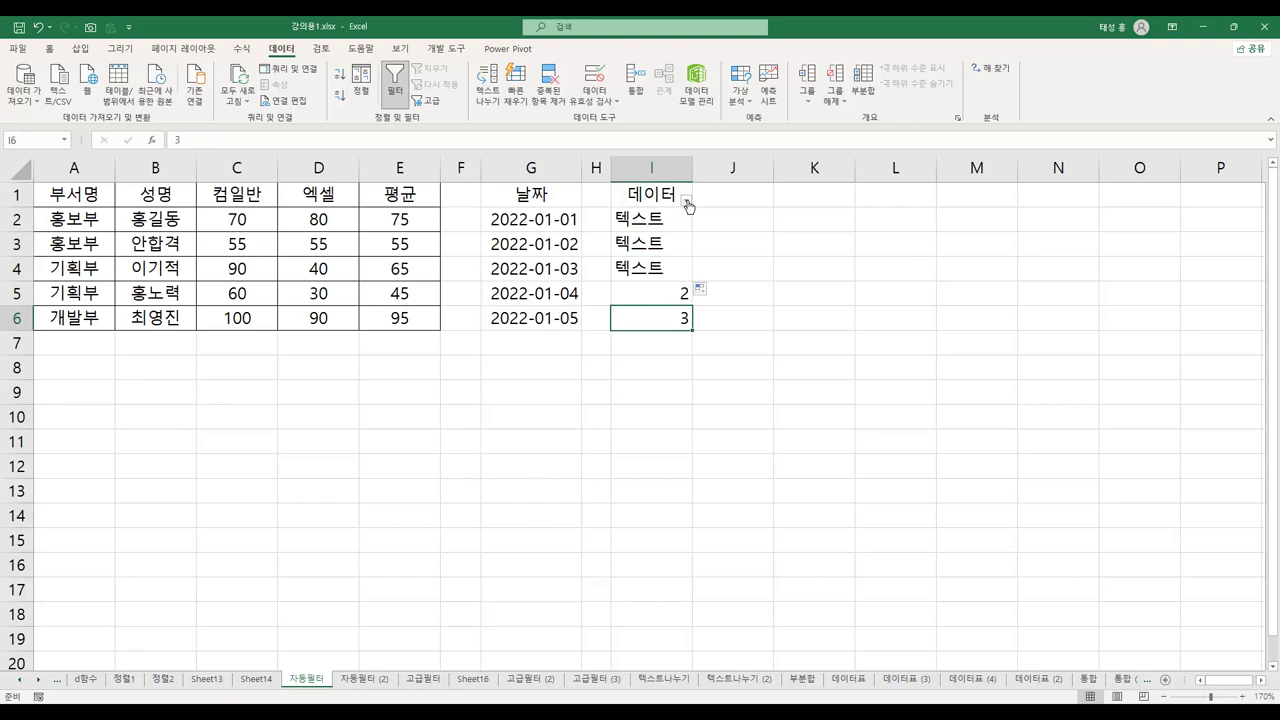
left_click(687, 203)
mouse_move(567, 331)
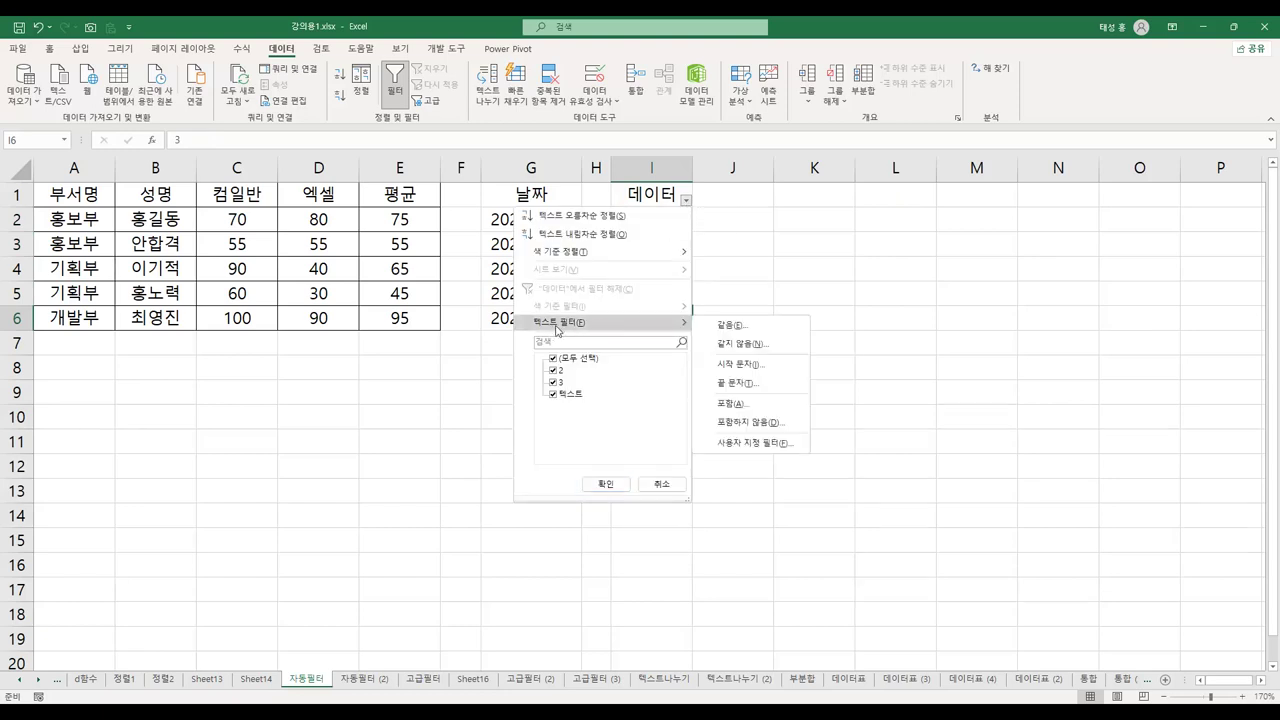
left_click(770, 262)
Step: Replace the text in cell I4 of the 데이터 column with the number 5
left_click(661, 276)
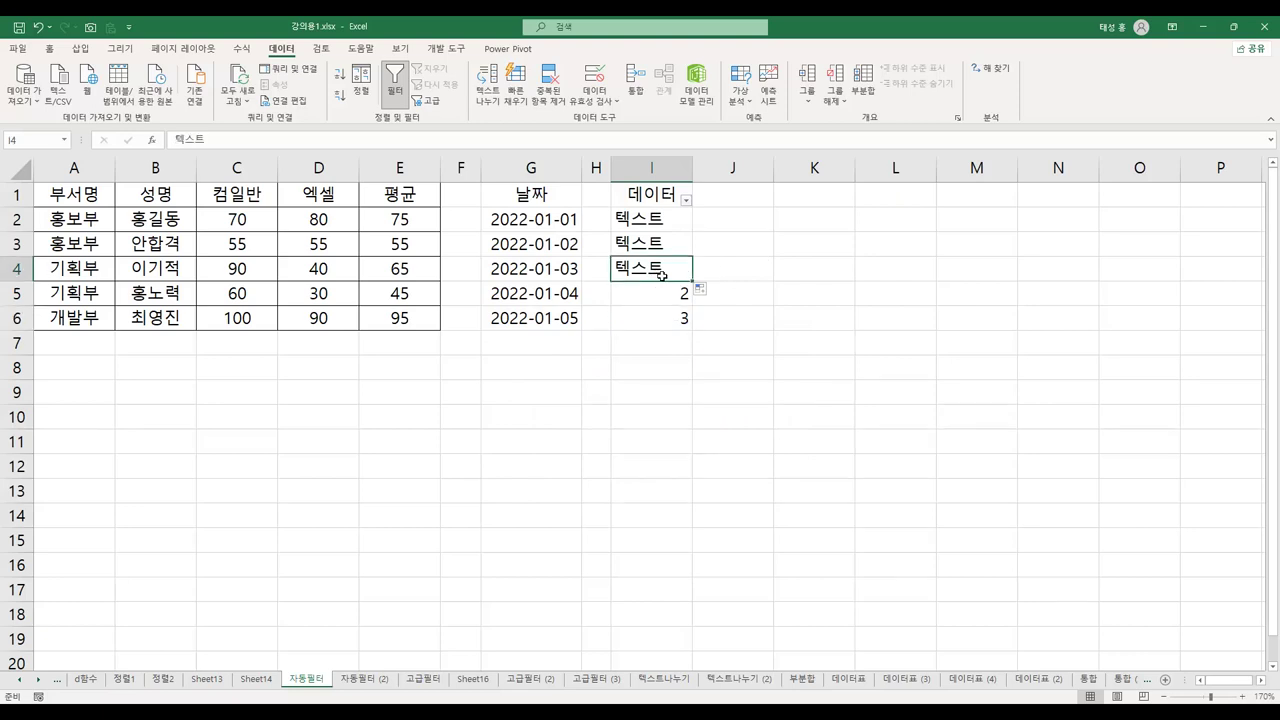
type("5")
left_click(772, 272)
left_click(665, 273)
Step: Examine the number filters of the 데이터 column and the comparison operators of its custom AutoFilter, and leave without filtering
left_click(686, 201)
mouse_move(670, 330)
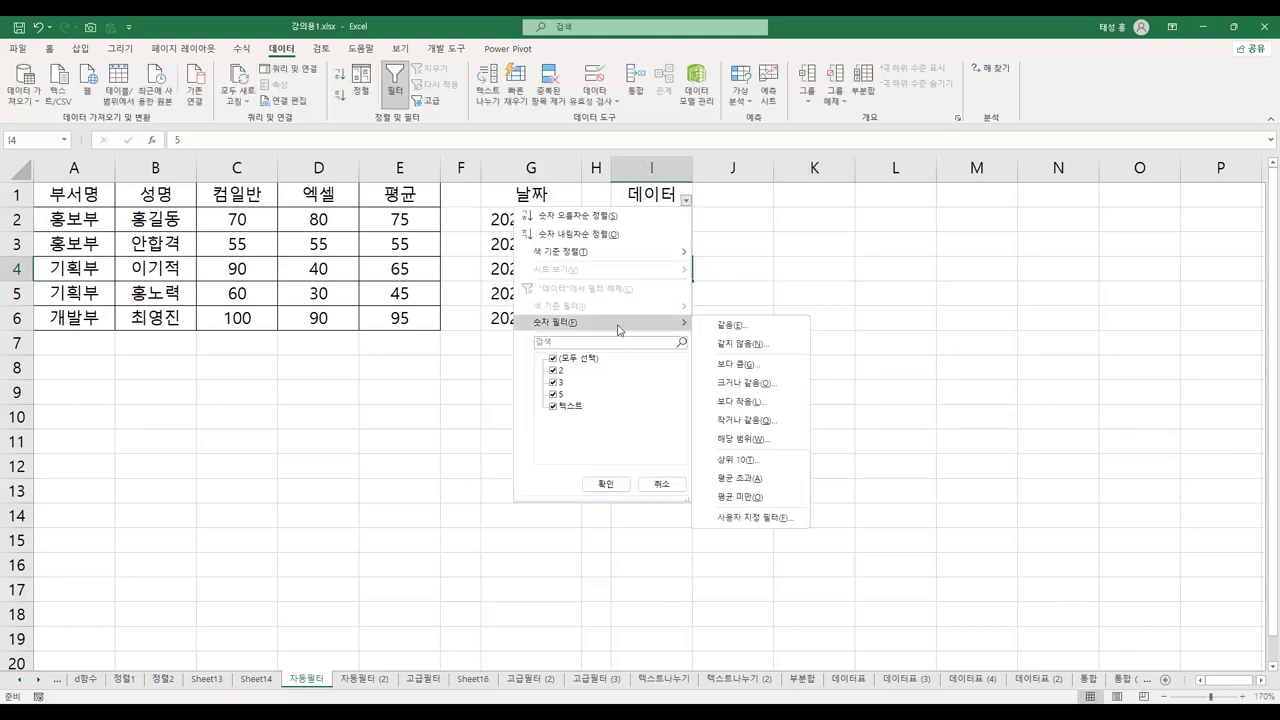
left_click(765, 519)
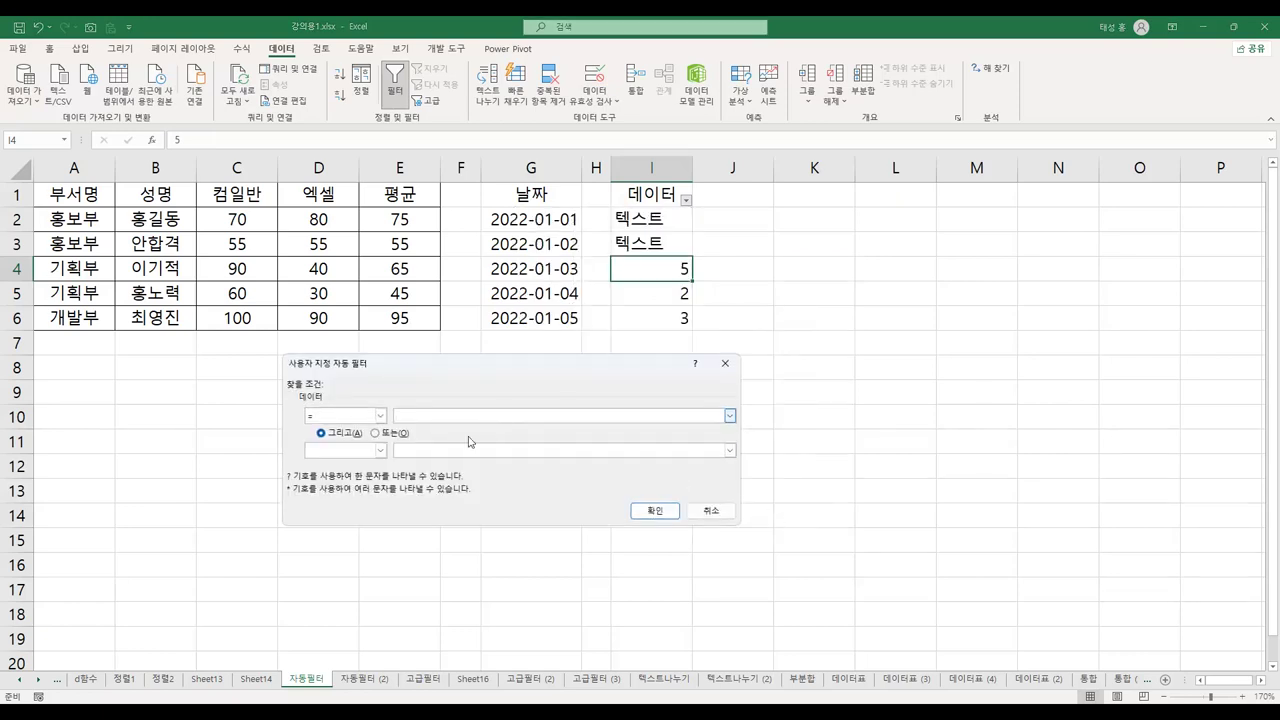
left_click(381, 416)
mouse_move(383, 446)
left_mouse_down()
mouse_move(383, 478)
mouse_move(400, 430)
left_mouse_up()
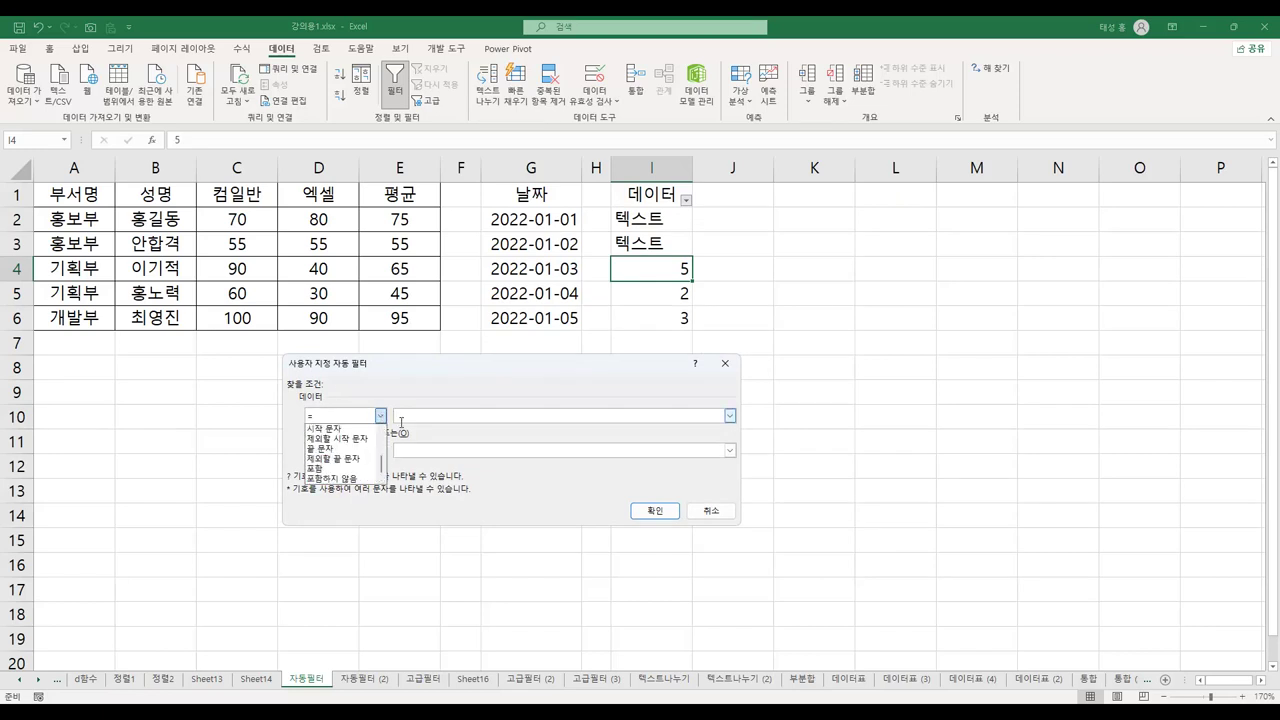
left_click(403, 393)
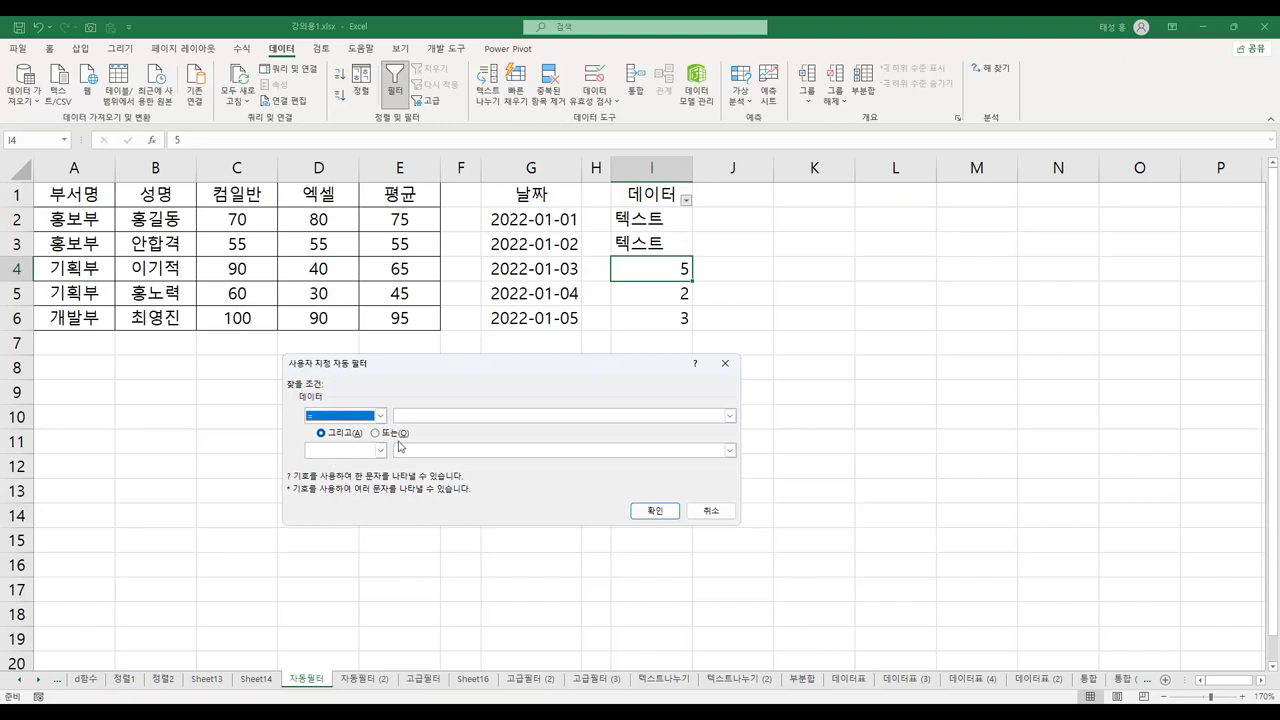
left_click(710, 510)
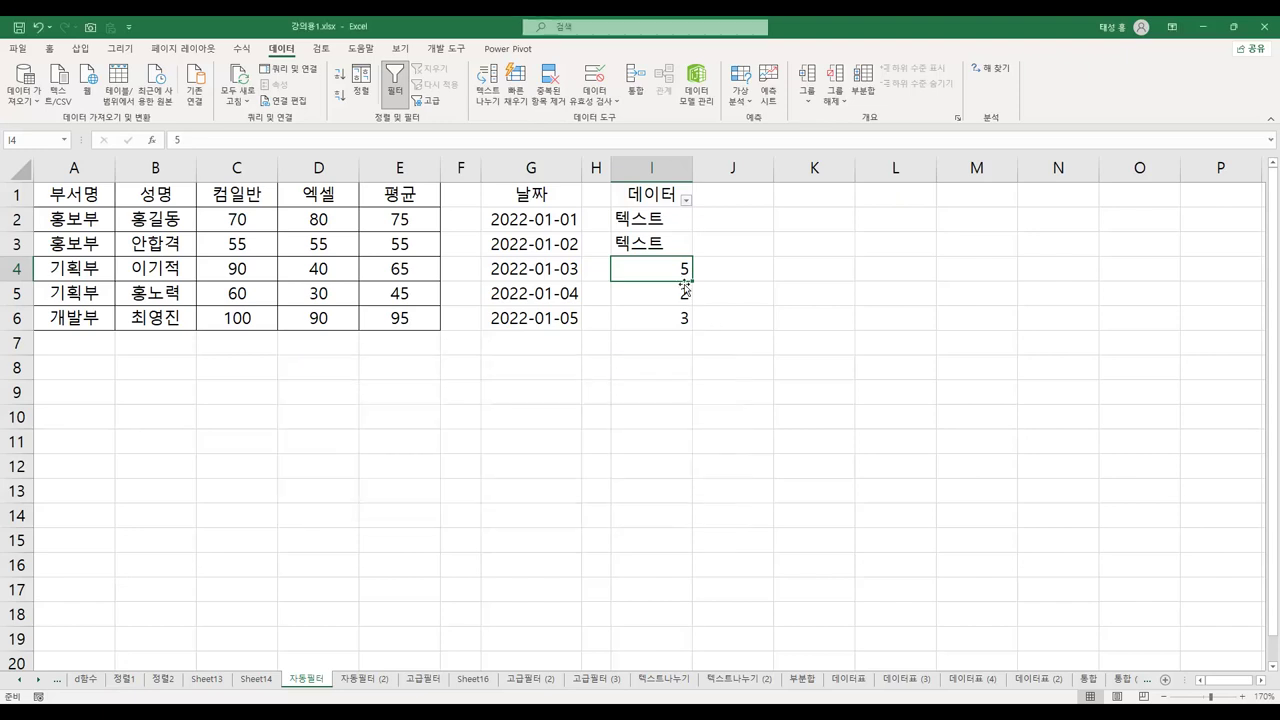
Step: Open the 상위 10 number filter for the 데이터 column and examine its direction and unit choices
left_click(686, 200)
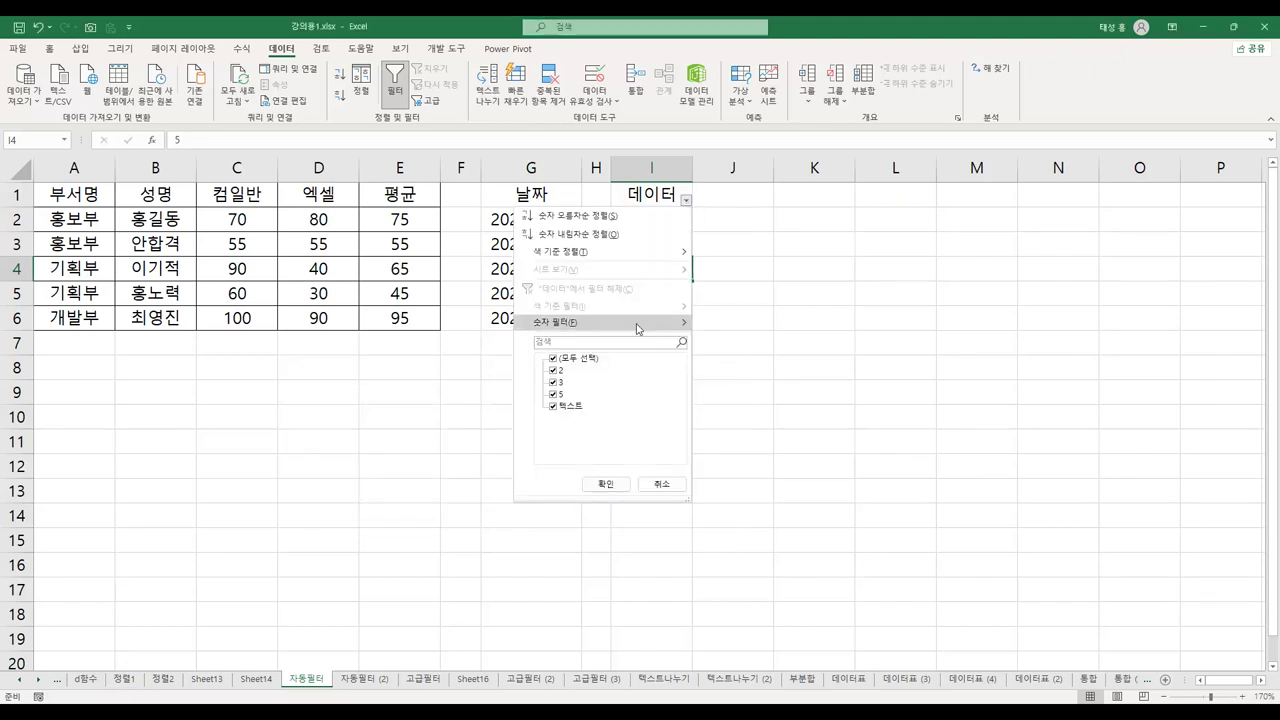
mouse_move(636, 324)
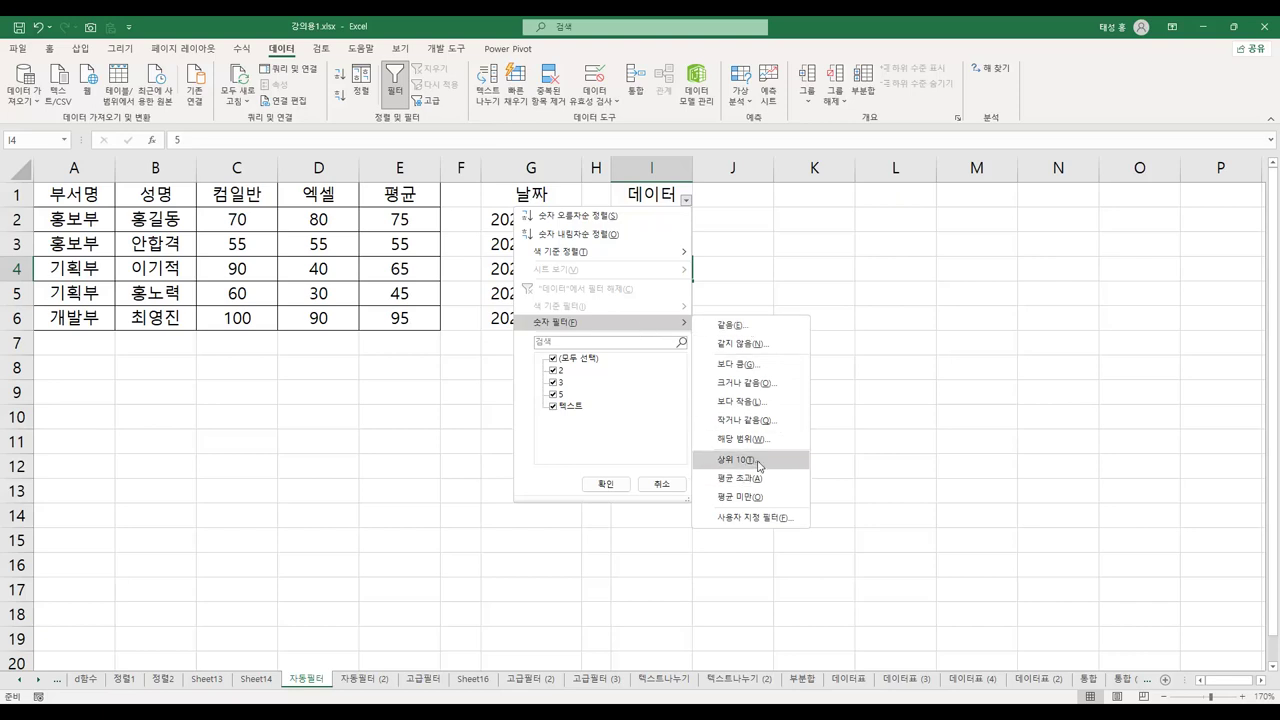
left_click(759, 466)
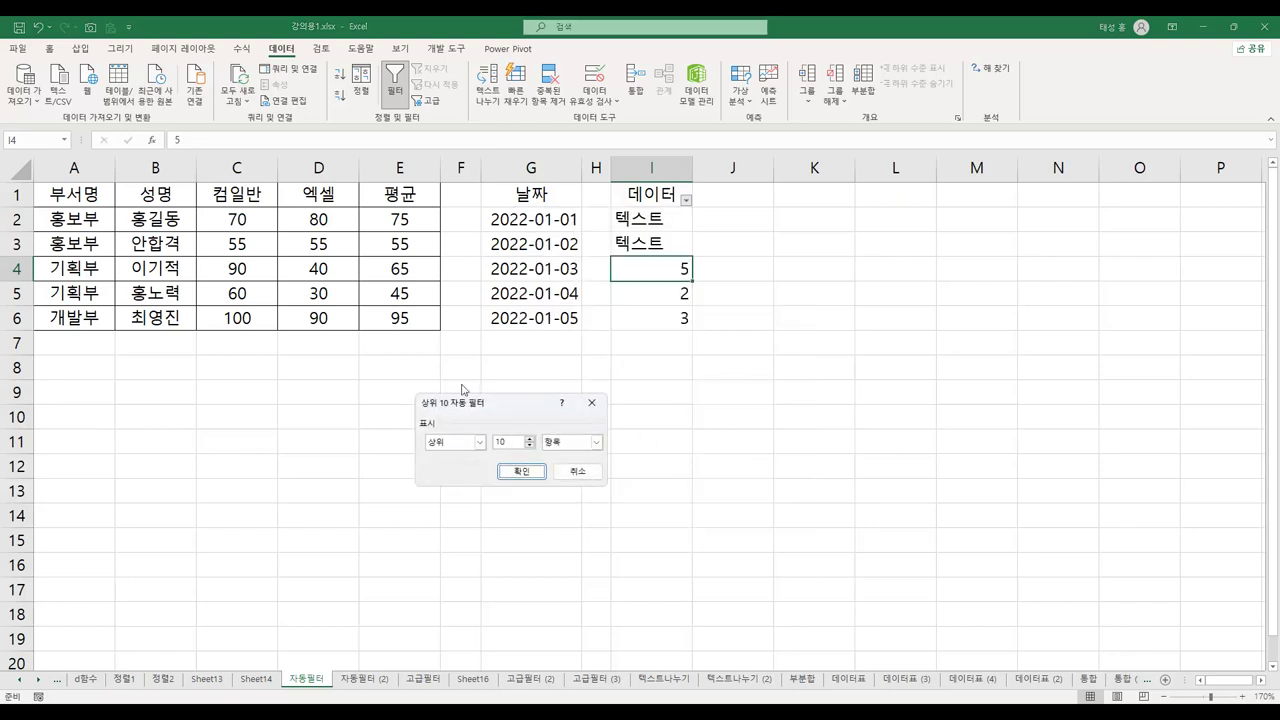
left_click(479, 442)
left_click(479, 443)
left_click(597, 443)
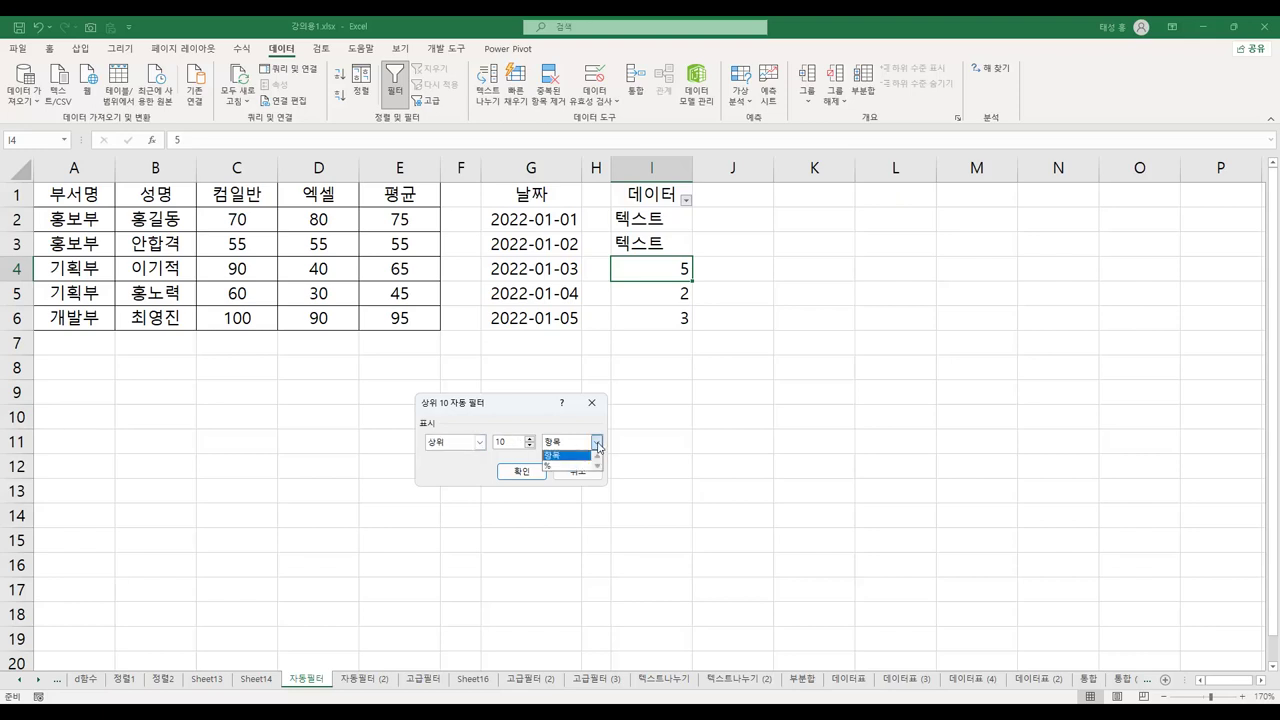
left_click(598, 444)
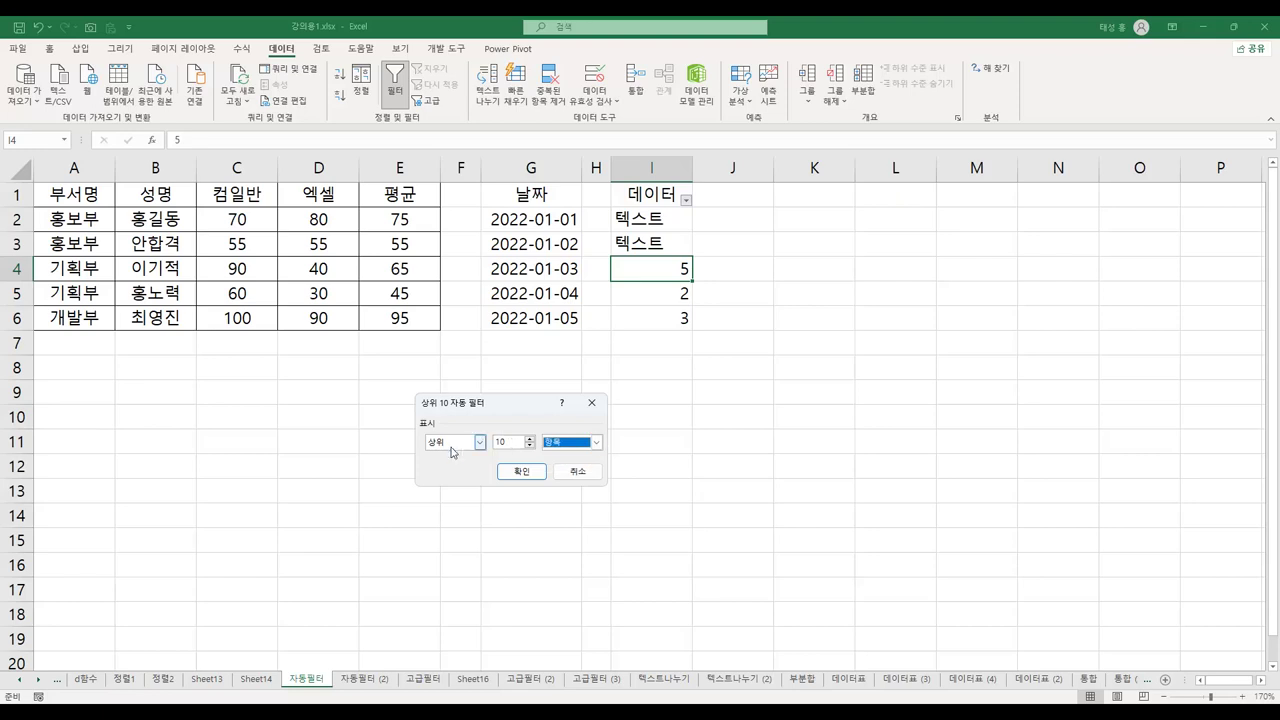
Step: Try to filter the 데이터 column to the 상위 501 항목, and cancel the 상위 10 filter
left_click(497, 442)
left_click(521, 471)
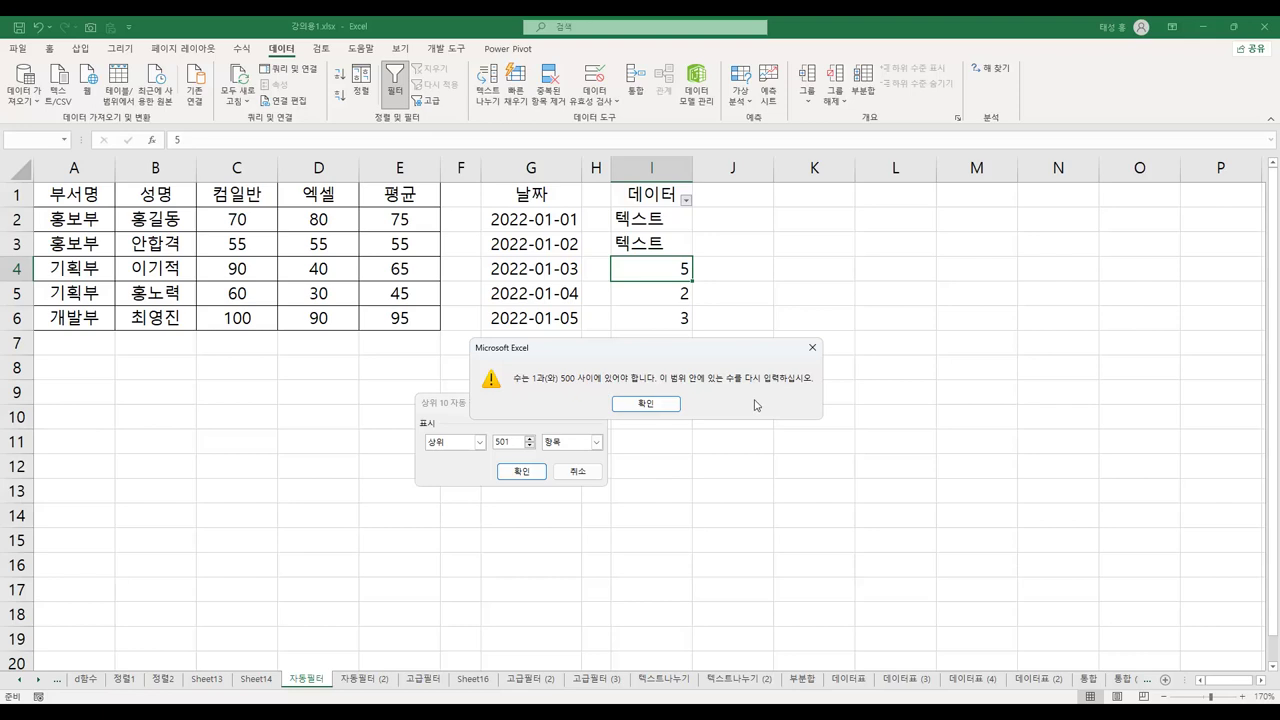
left_click(646, 403)
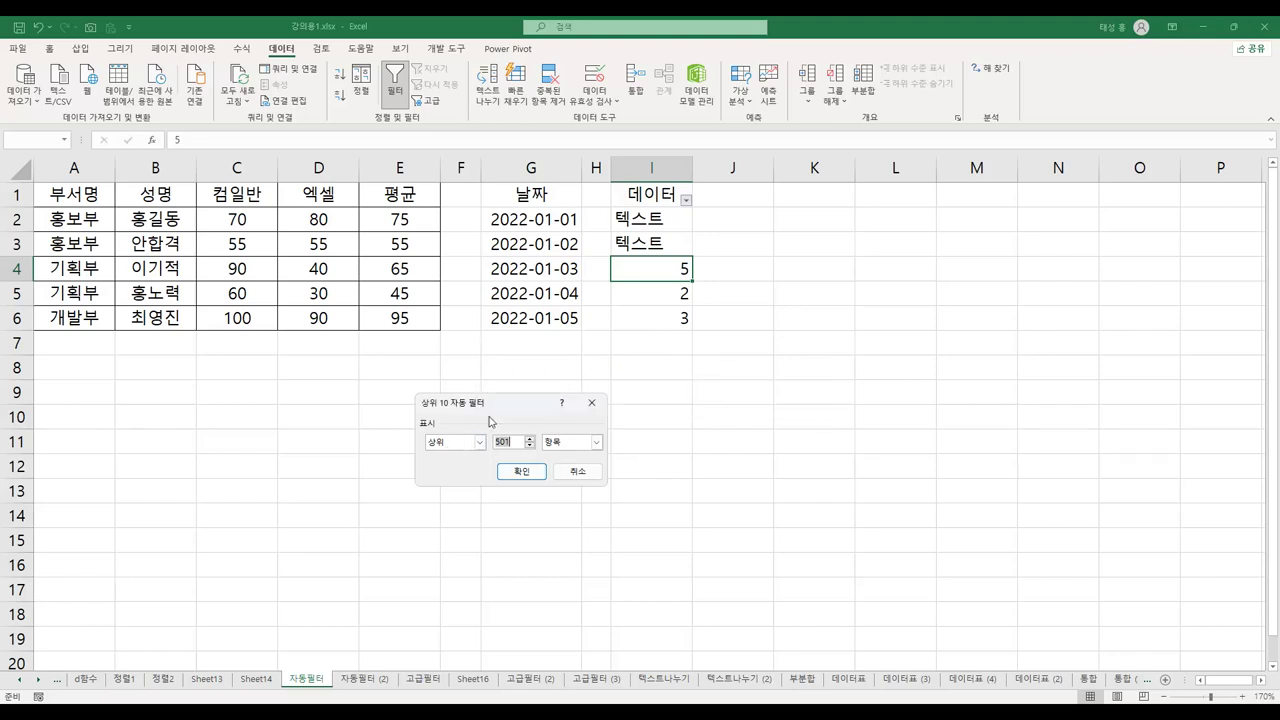
left_click(595, 442)
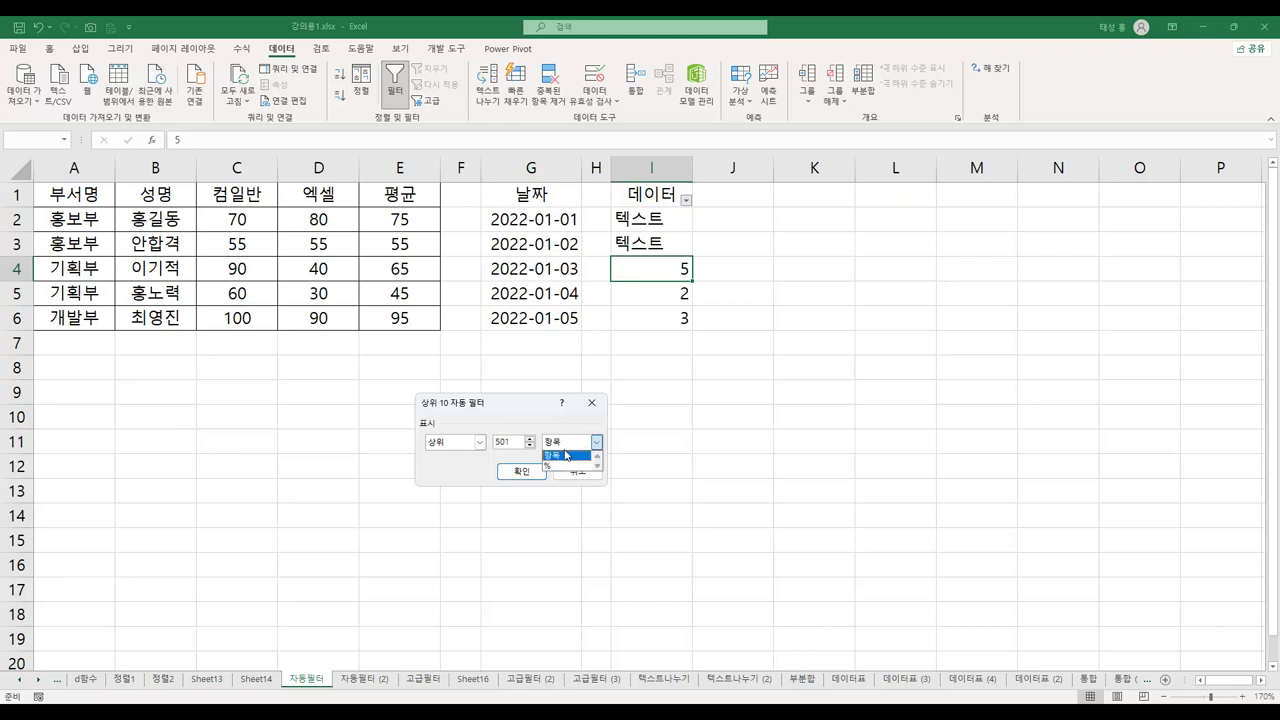
left_click(565, 454)
left_click(578, 472)
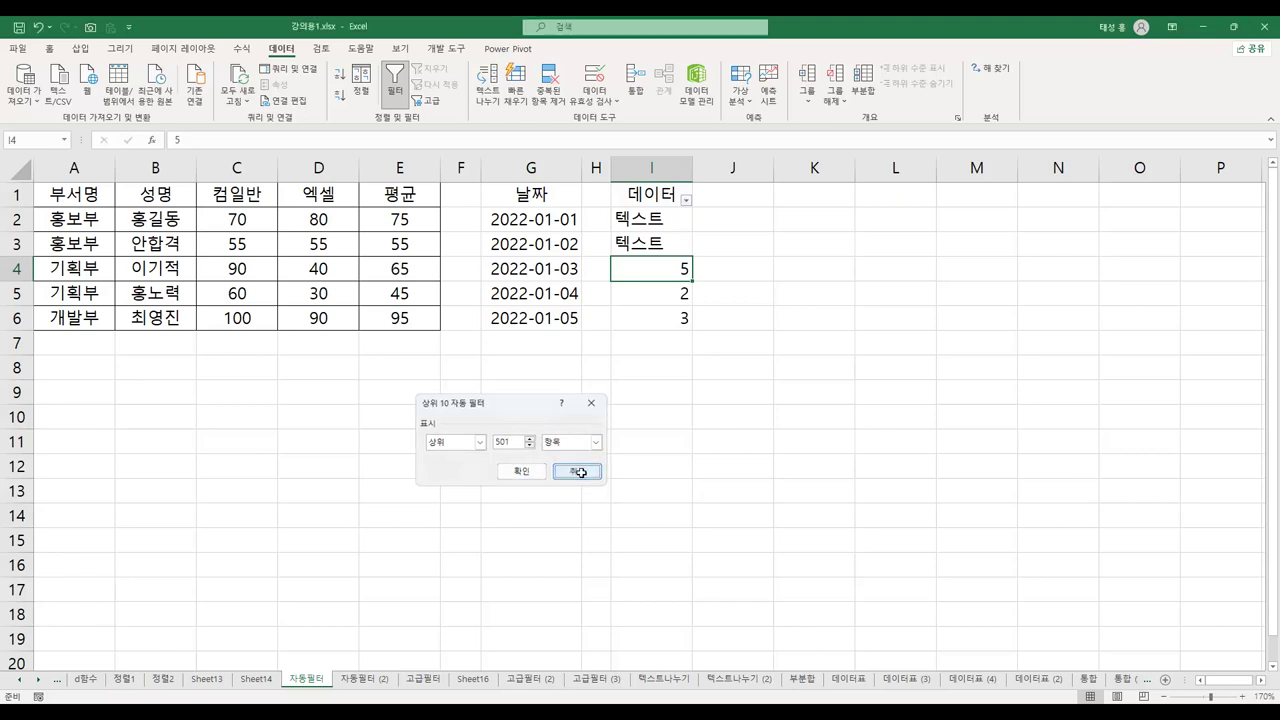
Step: Switch to the PDF lecture notes in the browser, at the 자동 필터 page on 상위 10 and 사용자 지정 필터
key("alt+Tab")
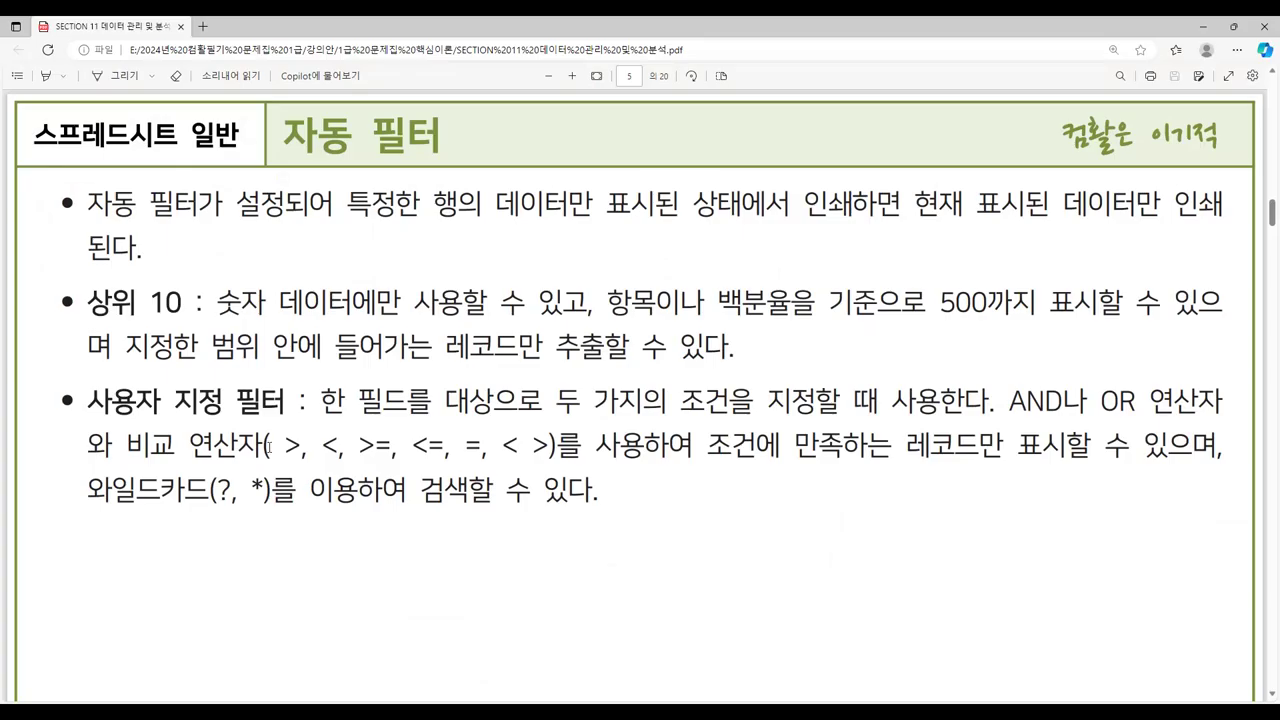